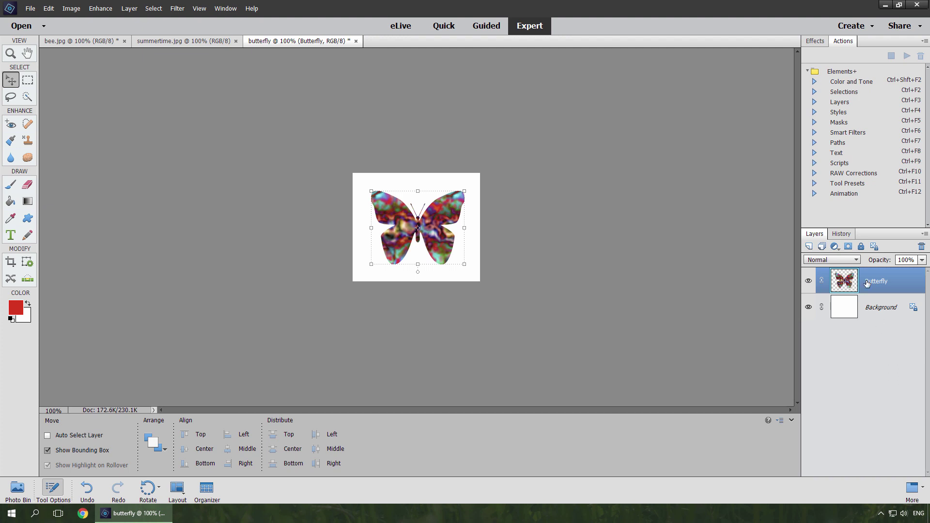
Duplicate the Butterfly layer and squeeze the copy to about 55% width so its wings look half-folded.
{"action": "left_click_drag", "start_coordinate": [868, 283], "coordinate": [808, 249]}
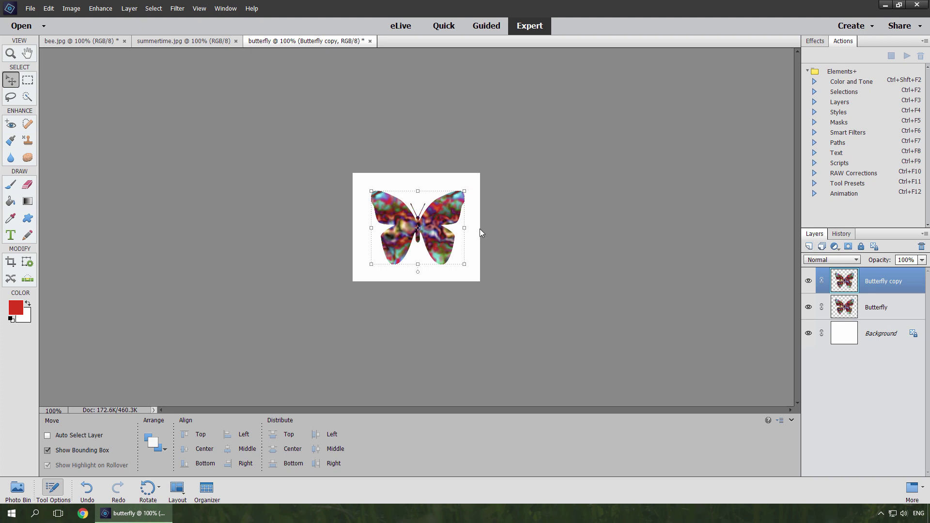
{"action": "left_click_drag", "start_coordinate": [464, 228], "coordinate": [443, 227]}
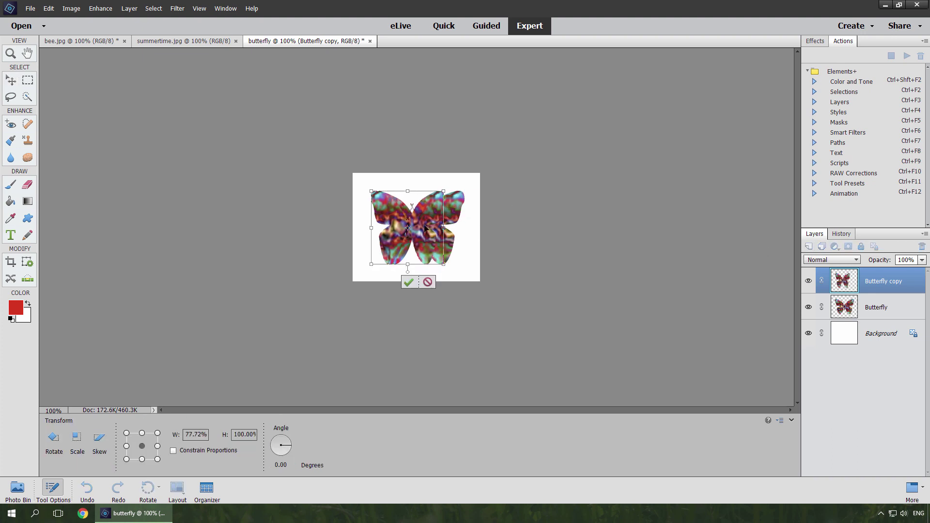
{"action": "left_click_drag", "start_coordinate": [371, 228], "coordinate": [393, 226]}
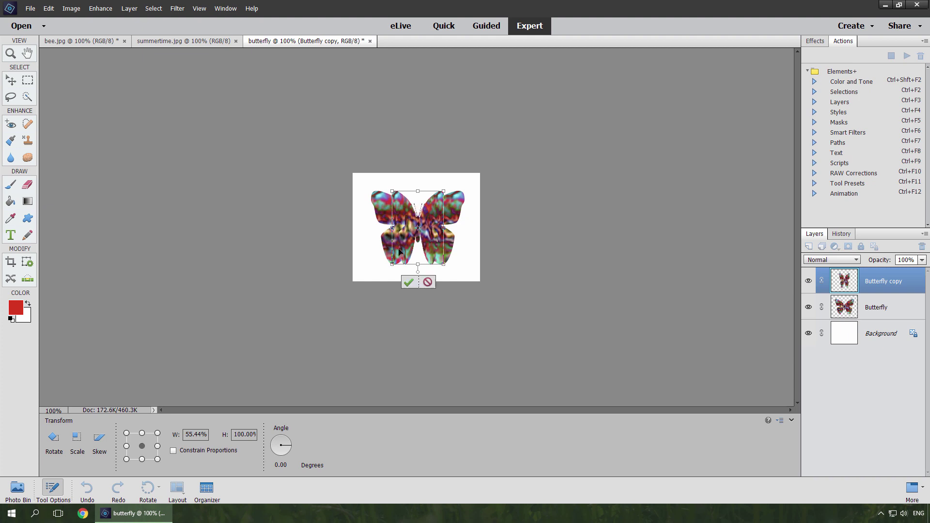
{"action": "left_click", "coordinate": [408, 282]}
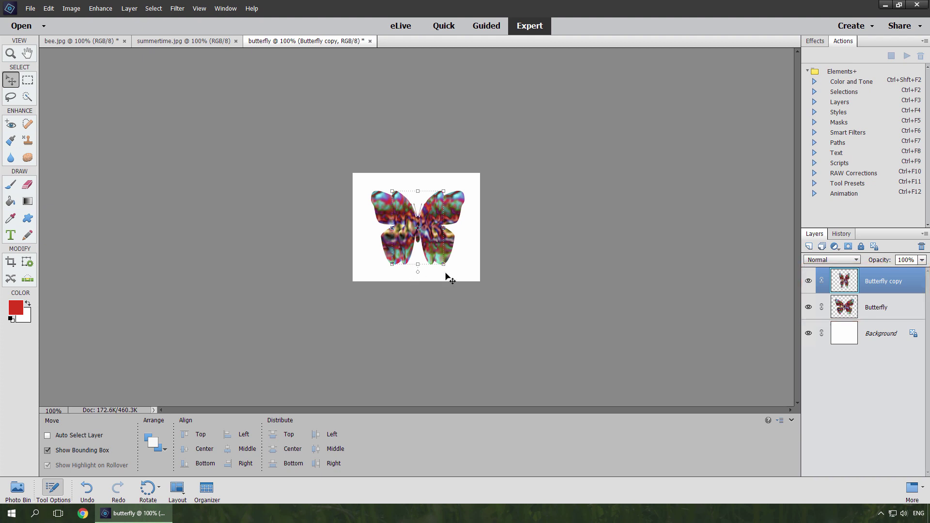
Run the Animation action, hide Butterfly copy in frame 1, and duplicate the frame.
{"action": "left_click", "coordinate": [849, 194]}
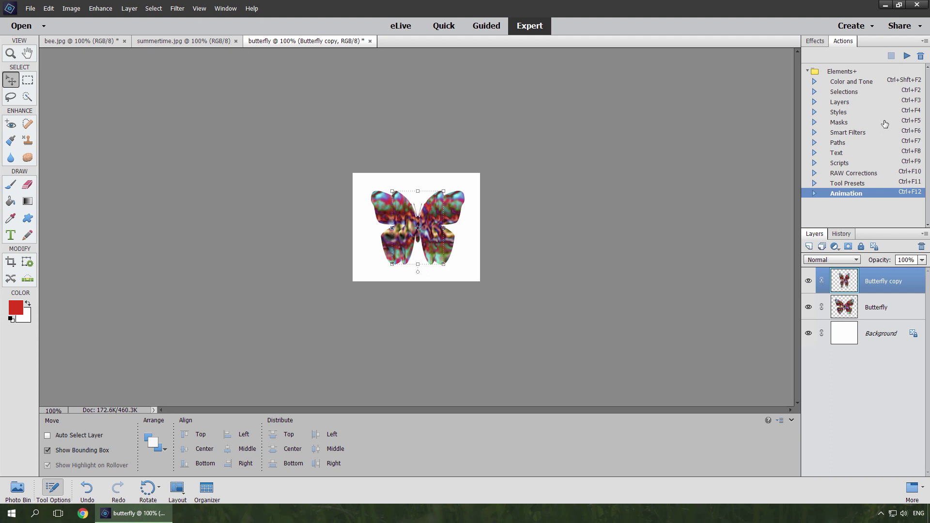
{"action": "left_click", "coordinate": [907, 56]}
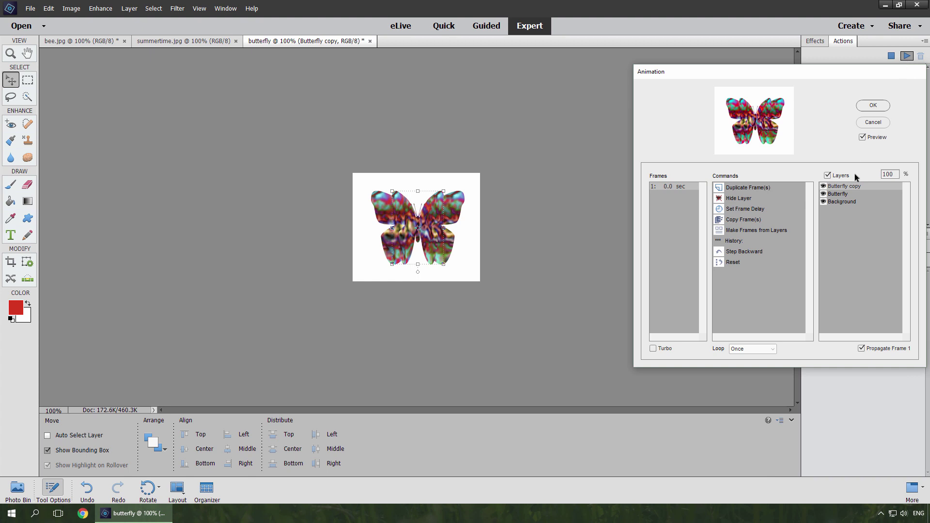
{"action": "left_click", "coordinate": [735, 200]}
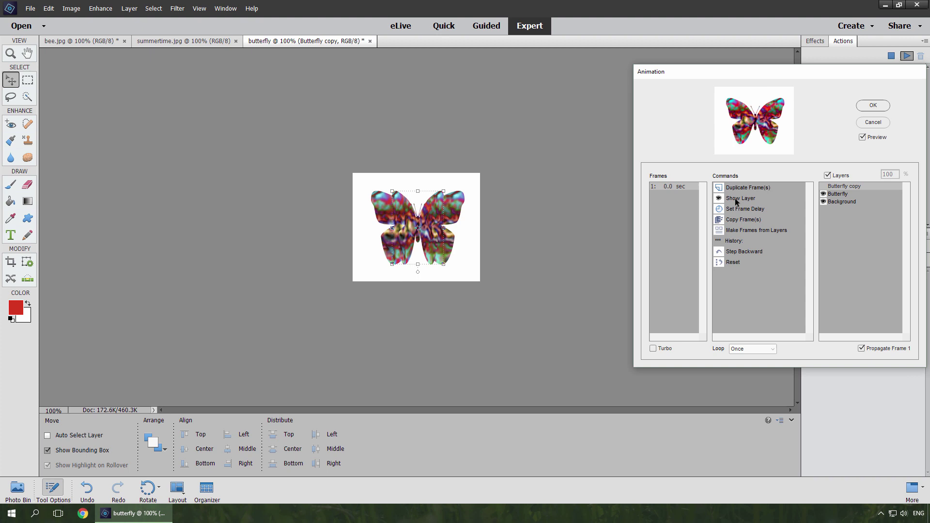
{"action": "left_click", "coordinate": [738, 187]}
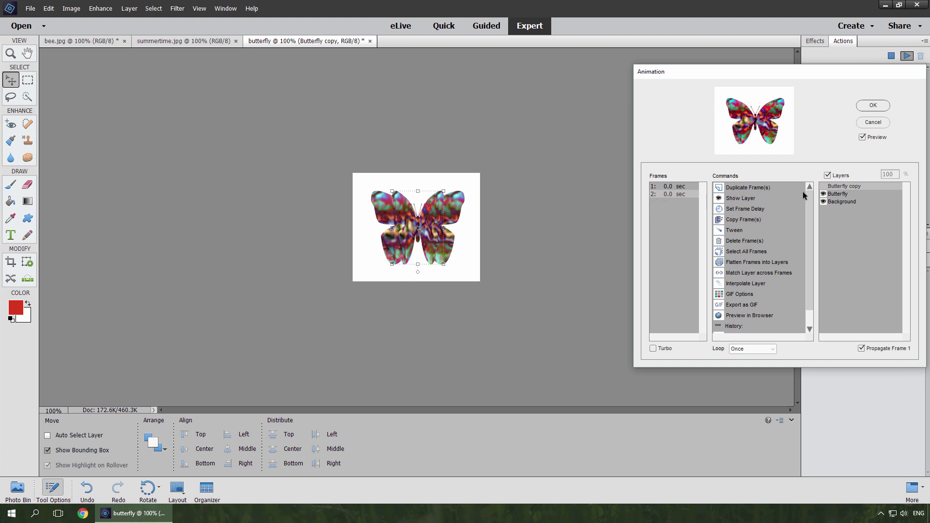
In frame 2 hide Butterfly, show Butterfly copy, and set looping to Forever.
{"action": "left_click", "coordinate": [834, 195]}
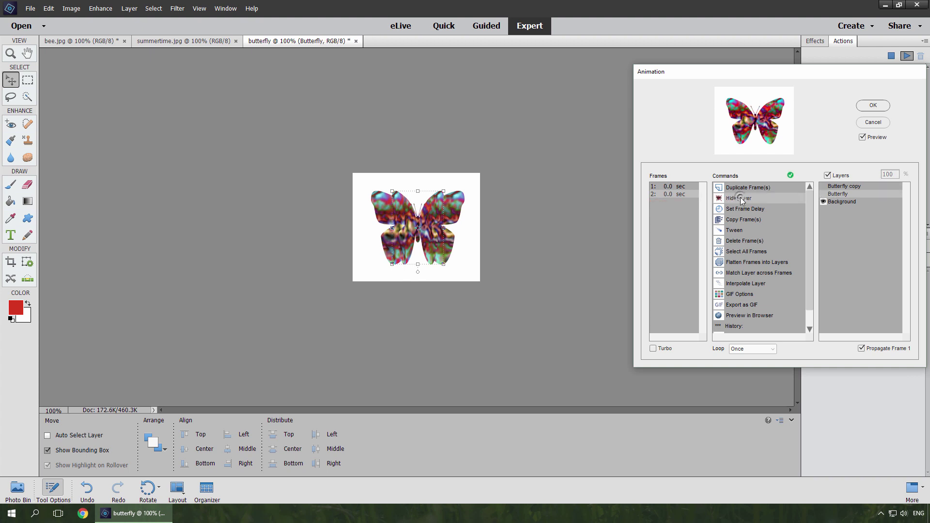
{"action": "left_click", "coordinate": [739, 199]}
{"action": "left_click", "coordinate": [841, 187]}
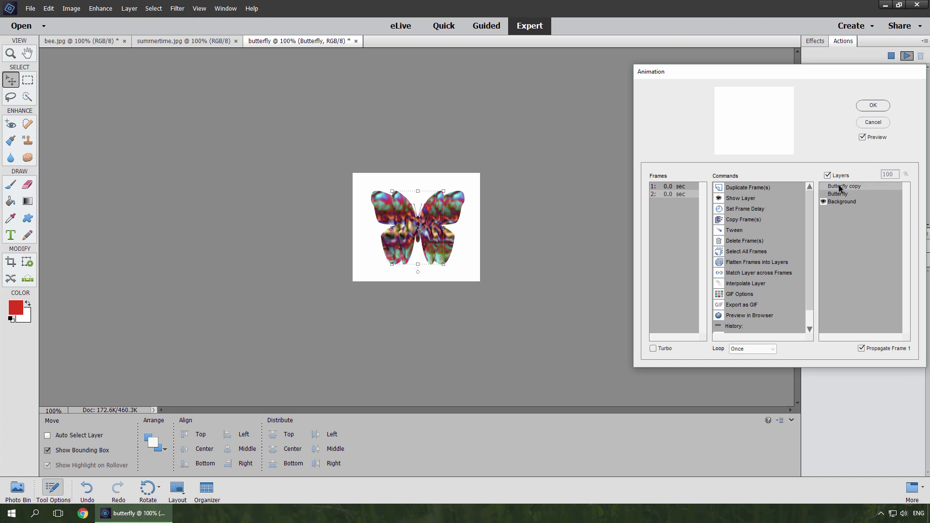
{"action": "left_click", "coordinate": [745, 199]}
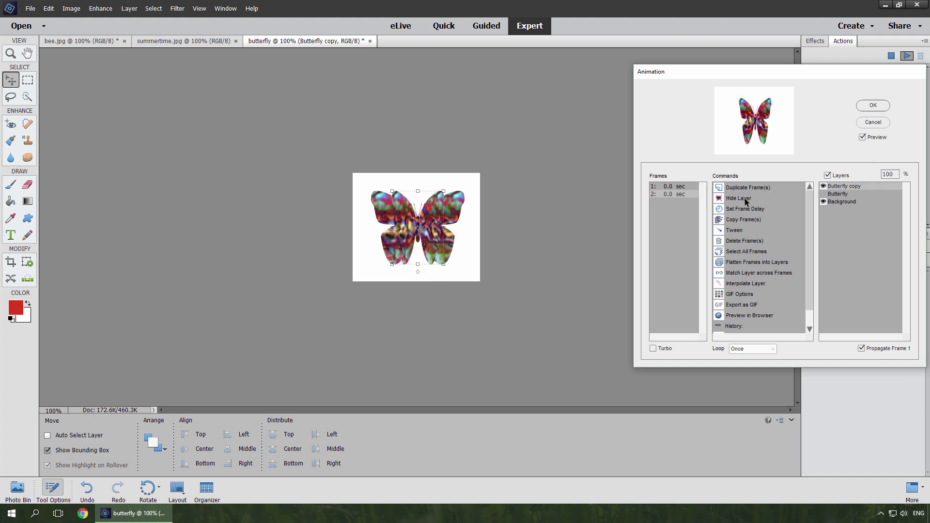
{"action": "left_click", "coordinate": [843, 187]}
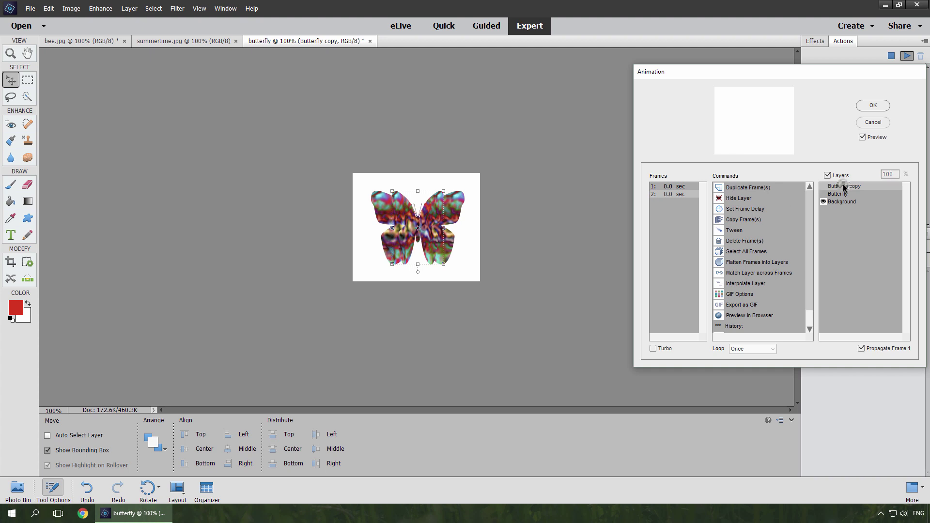
{"action": "left_click", "coordinate": [843, 187]}
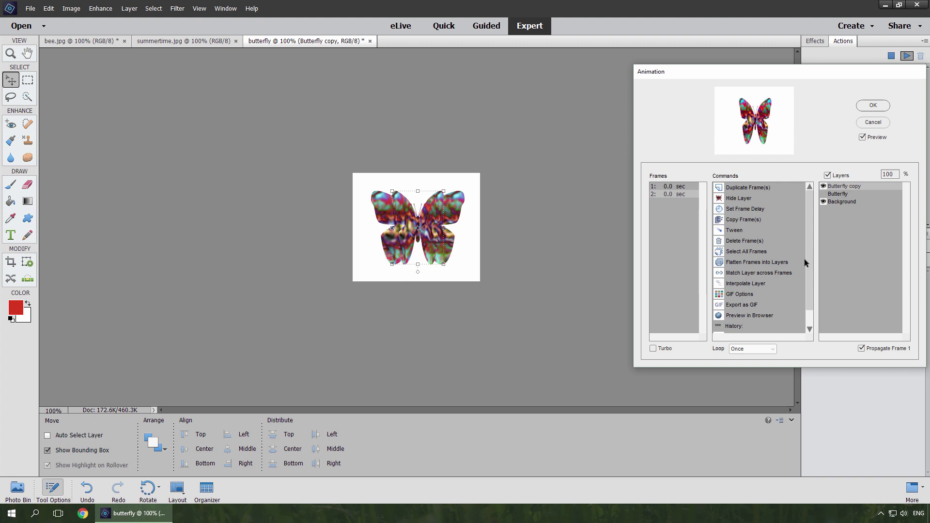
{"action": "left_click", "coordinate": [772, 346]}
Preview the two-frame flapping butterfly in Chrome, then return to Photoshop Elements.
{"action": "left_click", "coordinate": [755, 315]}
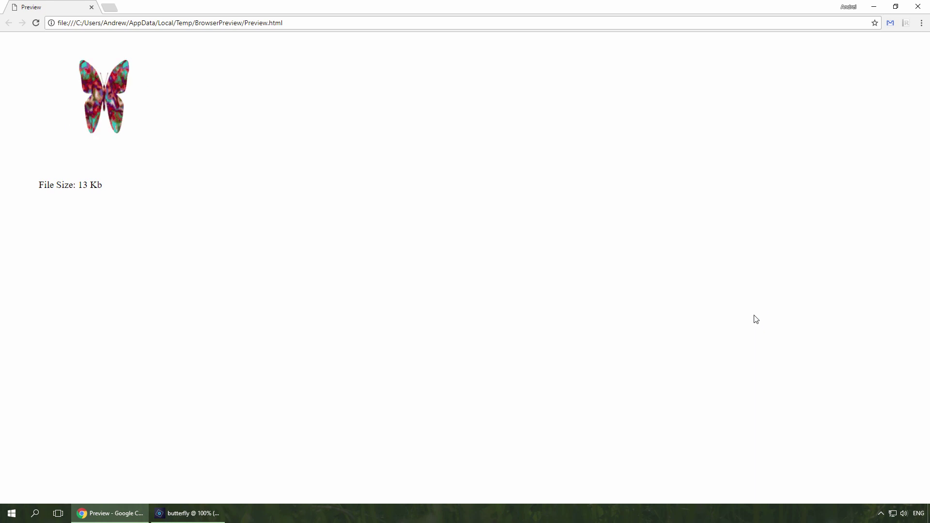
{"action": "left_click", "coordinate": [191, 516]}
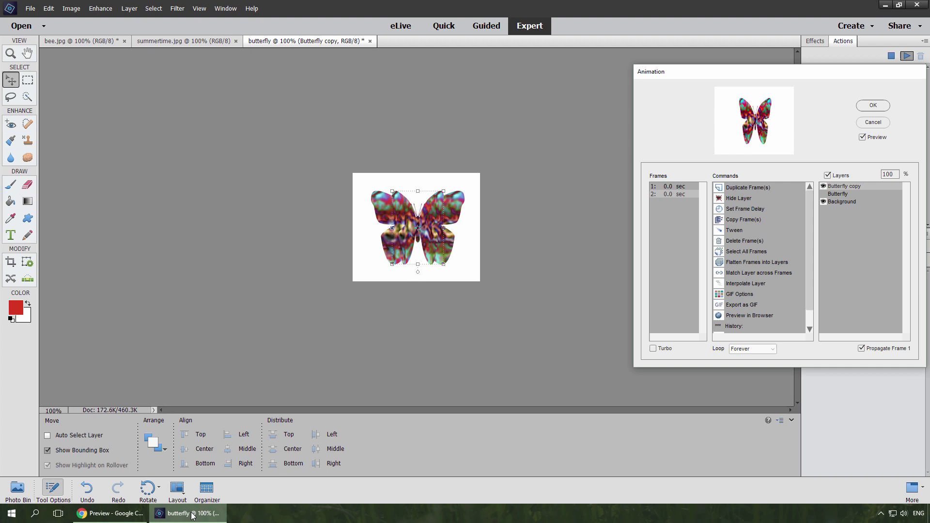
Give frame 2 a 0.2 sec delay and frame 1 0.3 sec, then hide Background in both frames.
{"action": "left_click", "coordinate": [745, 211]}
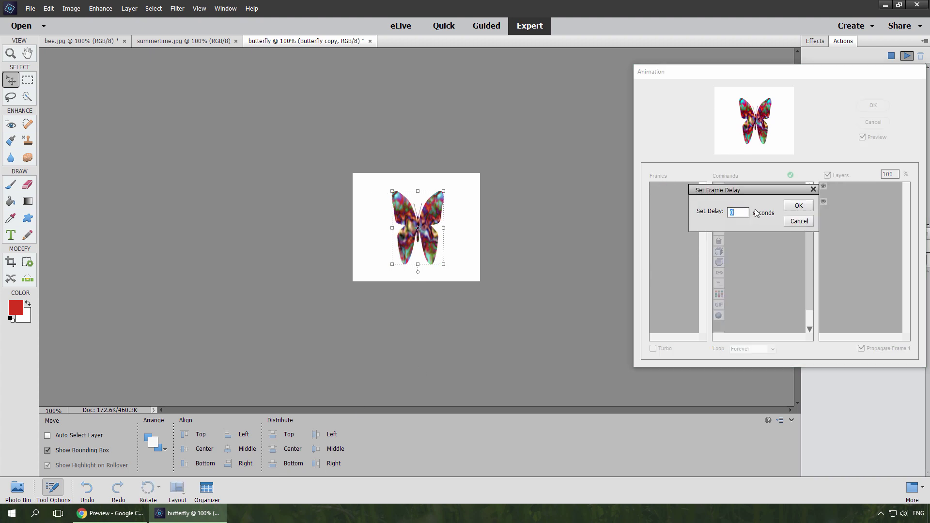
{"action": "type", "text": "0.2"}
{"action": "left_click", "coordinate": [798, 206]}
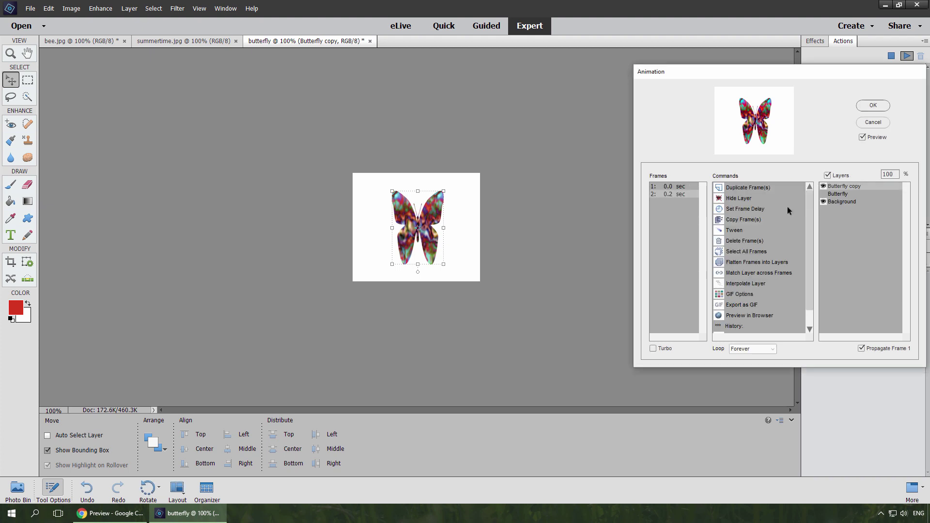
{"action": "double_click", "coordinate": [687, 187]}
{"action": "type", "text": "0.3"}
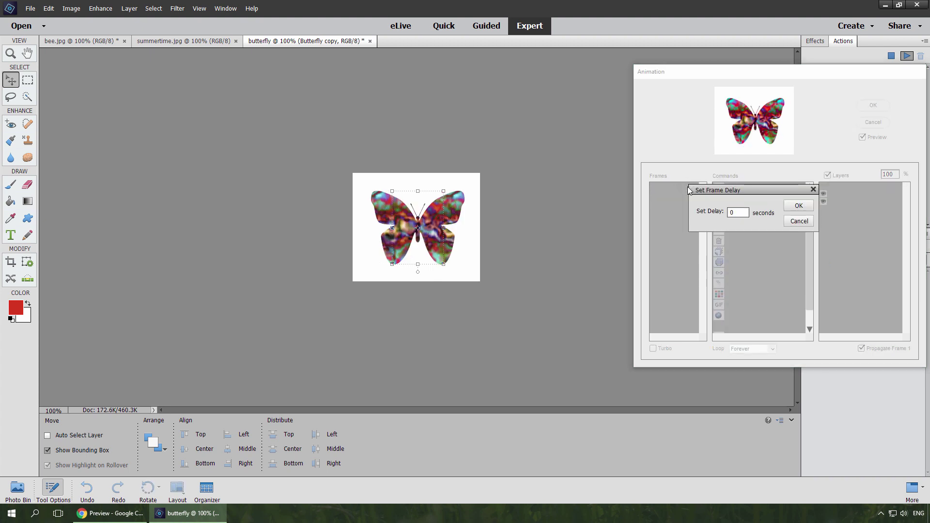
{"action": "left_click", "coordinate": [789, 205]}
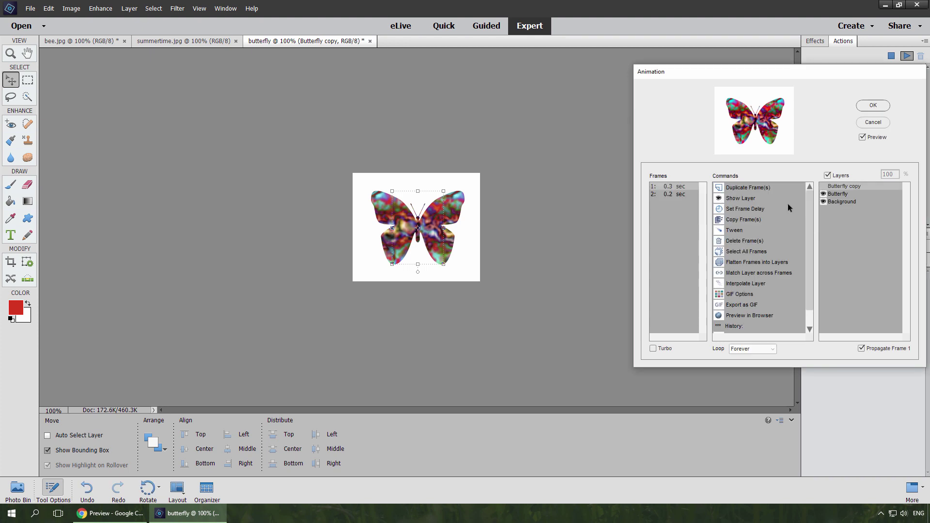
{"action": "left_click", "coordinate": [681, 192], "text": "shift"}
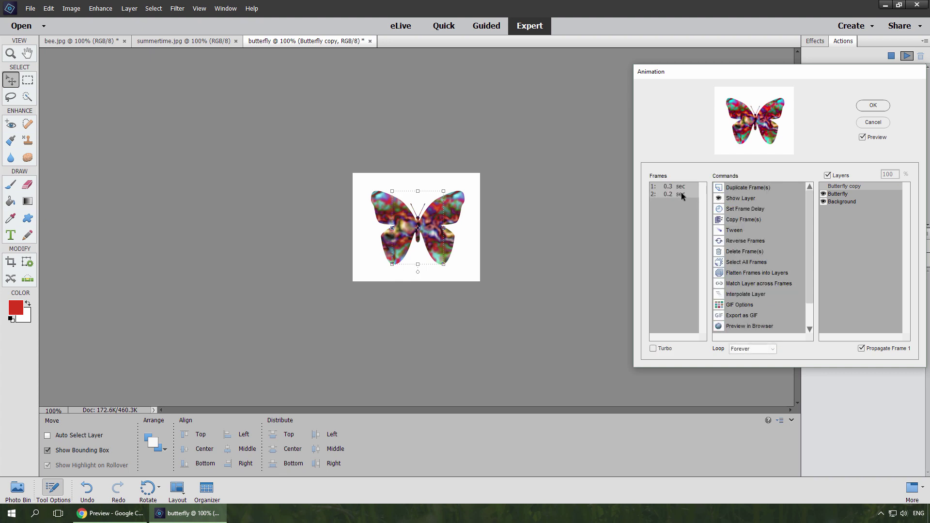
{"action": "left_click", "coordinate": [835, 201]}
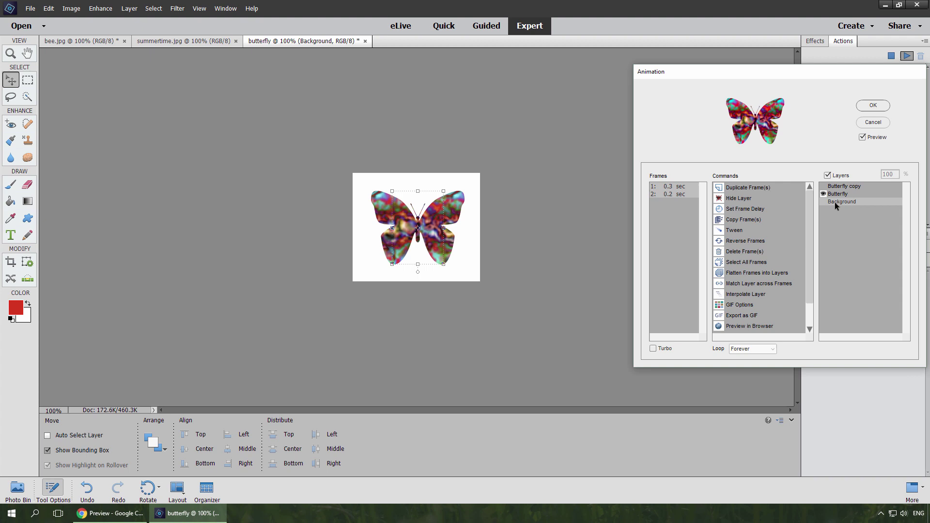
Preview the retimed transparent butterfly animation in Chrome, then return to Photoshop Elements.
{"action": "left_click", "coordinate": [748, 326]}
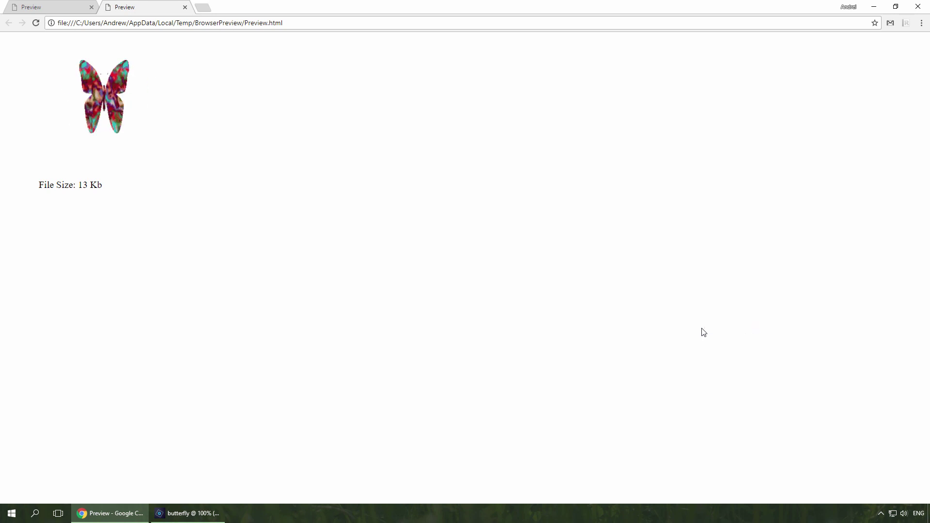
{"action": "left_click", "coordinate": [206, 514]}
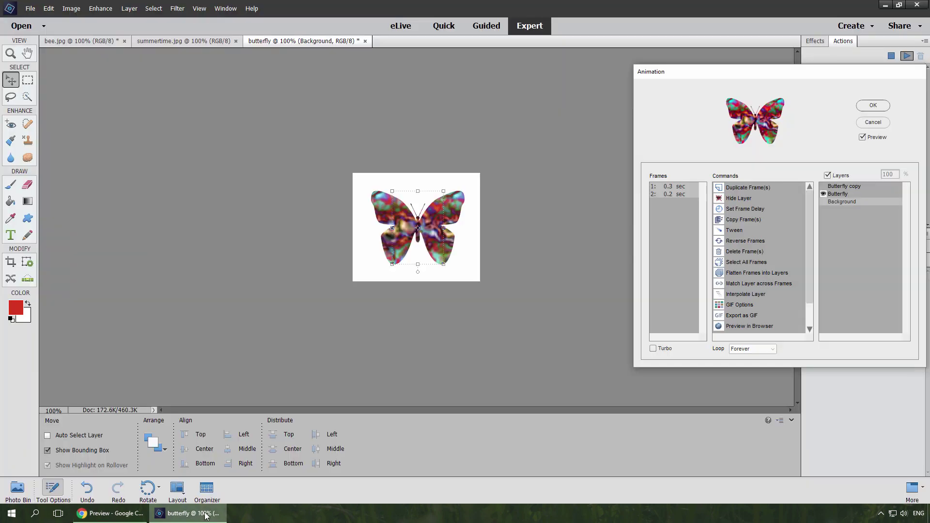
Set the GIF options to 128 colours with a white matte, then preview the result in the browser.
{"action": "left_click", "coordinate": [732, 304]}
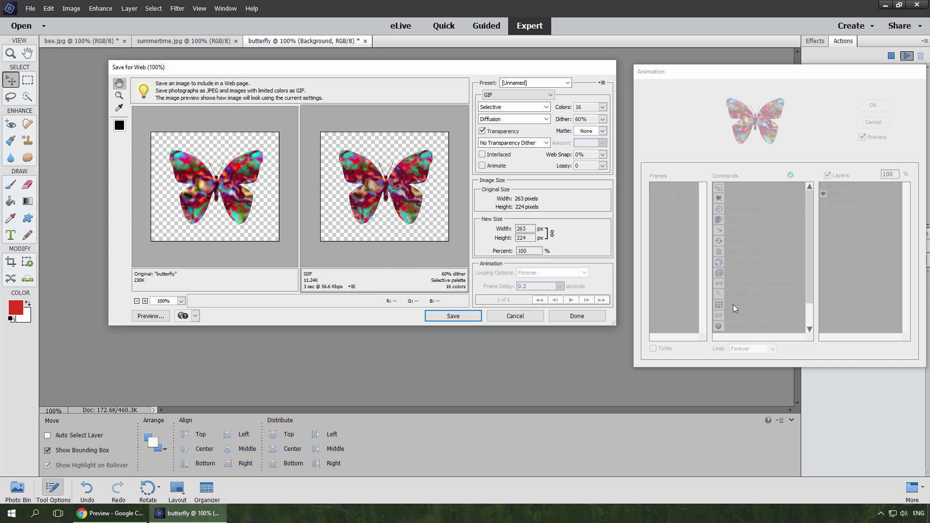
{"action": "left_click", "coordinate": [603, 107]}
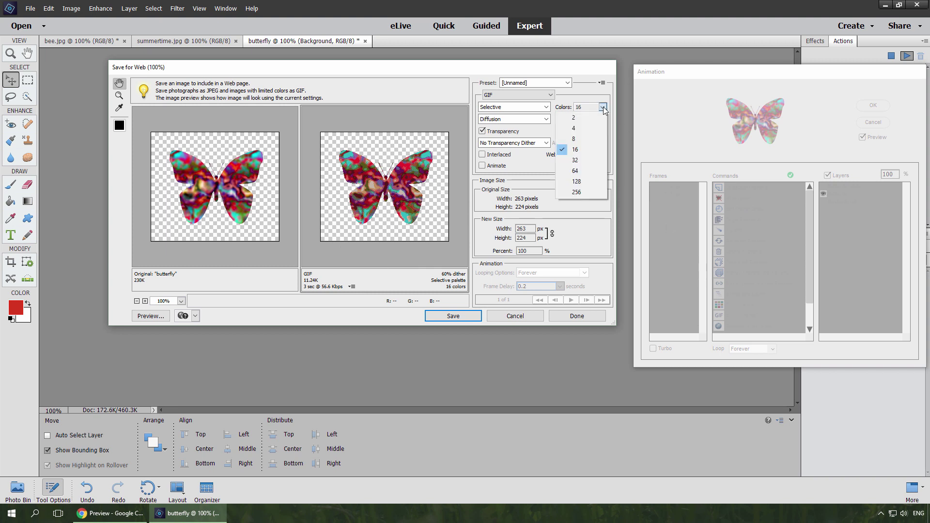
{"action": "left_click", "coordinate": [587, 182]}
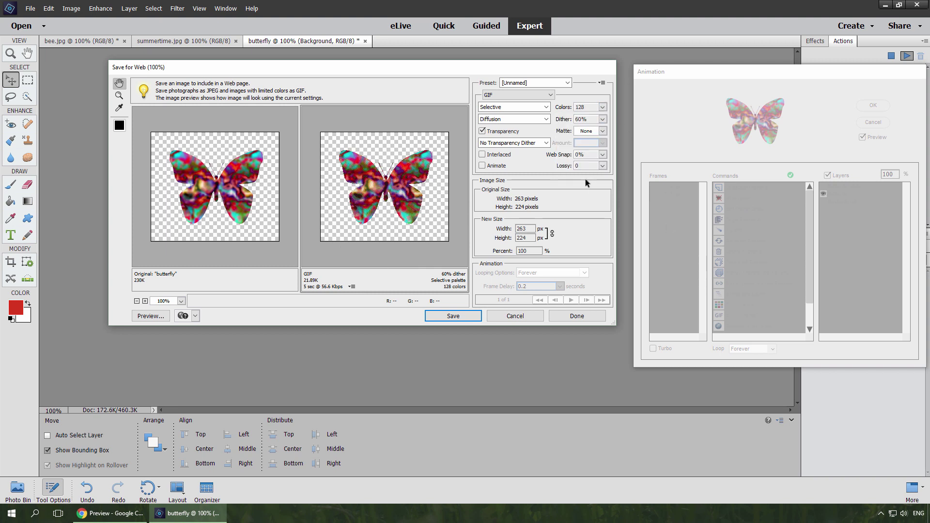
{"action": "left_click", "coordinate": [603, 130]}
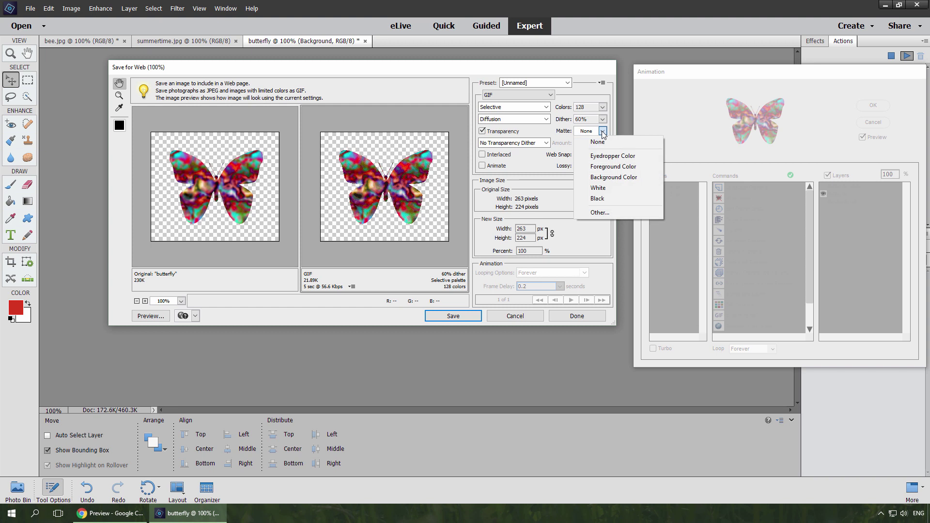
{"action": "left_click", "coordinate": [596, 188]}
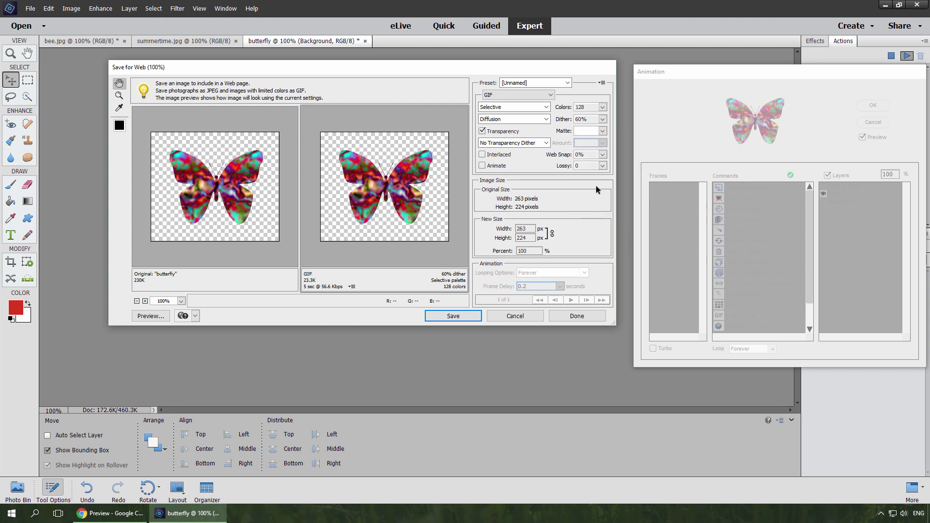
{"action": "left_click", "coordinate": [577, 317]}
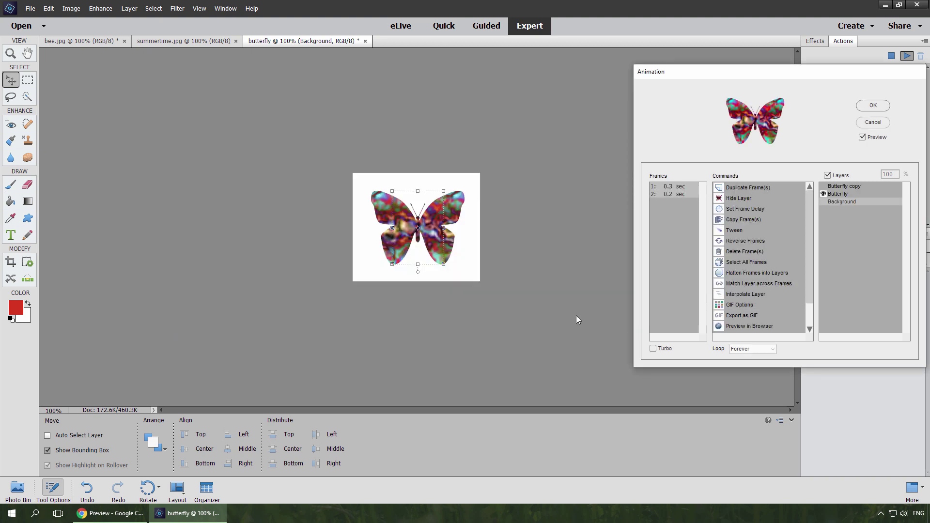
{"action": "left_click", "coordinate": [736, 326]}
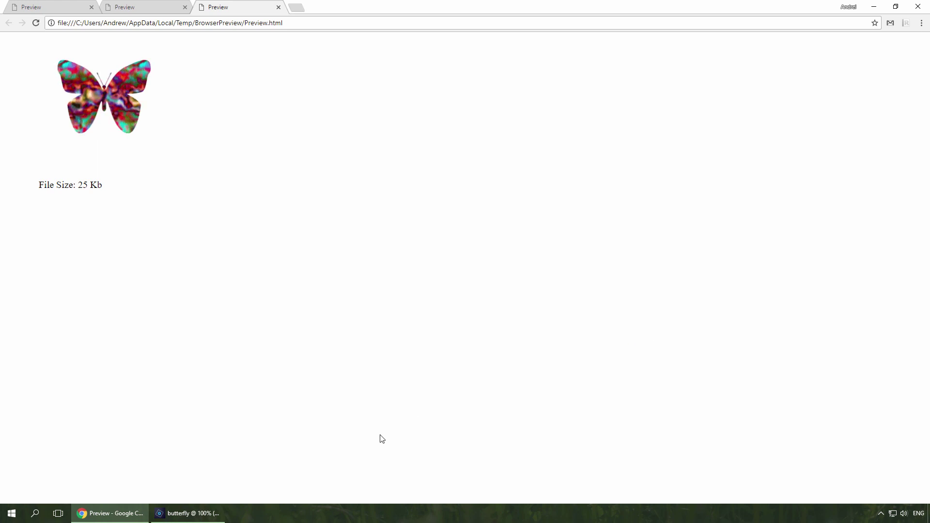
{"action": "left_click", "coordinate": [220, 518]}
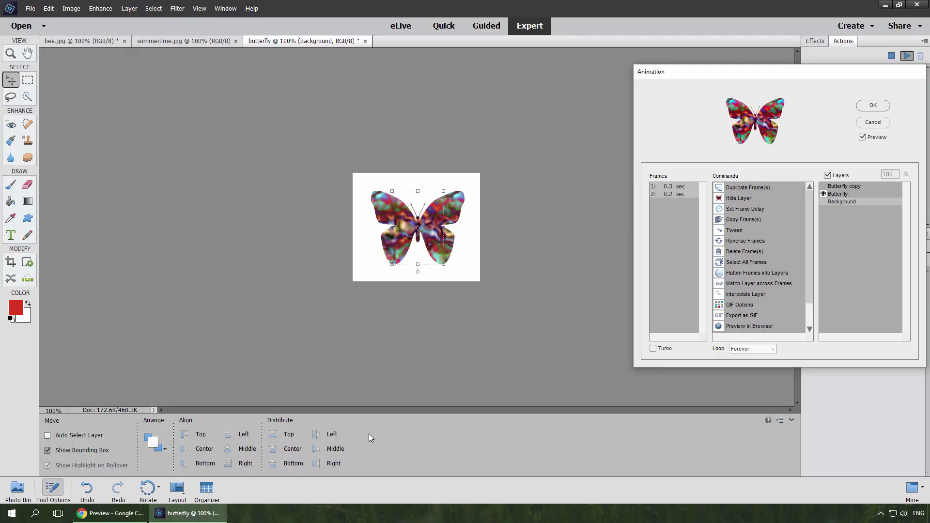
Export the animation as a GIF named butterfly in the GIFs folder and close the Animation dialog.
{"action": "left_click", "coordinate": [734, 315]}
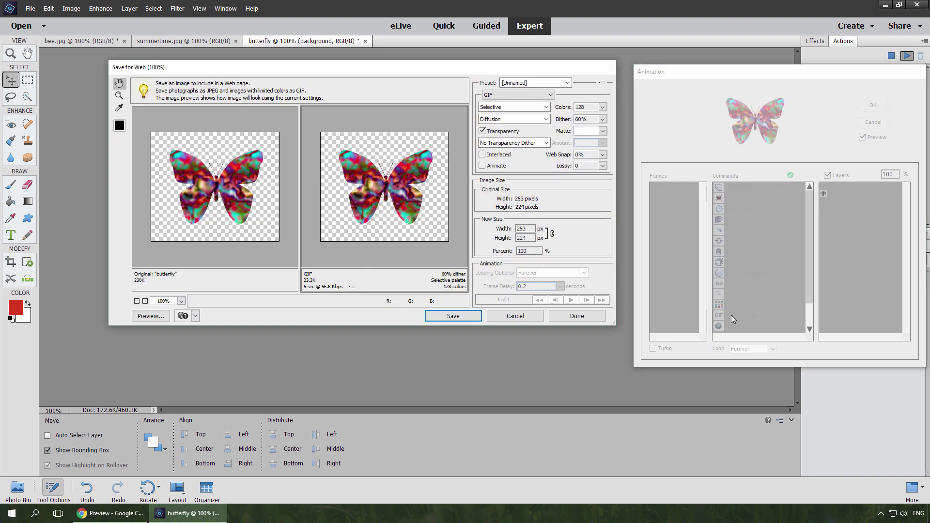
{"action": "left_click", "coordinate": [470, 313]}
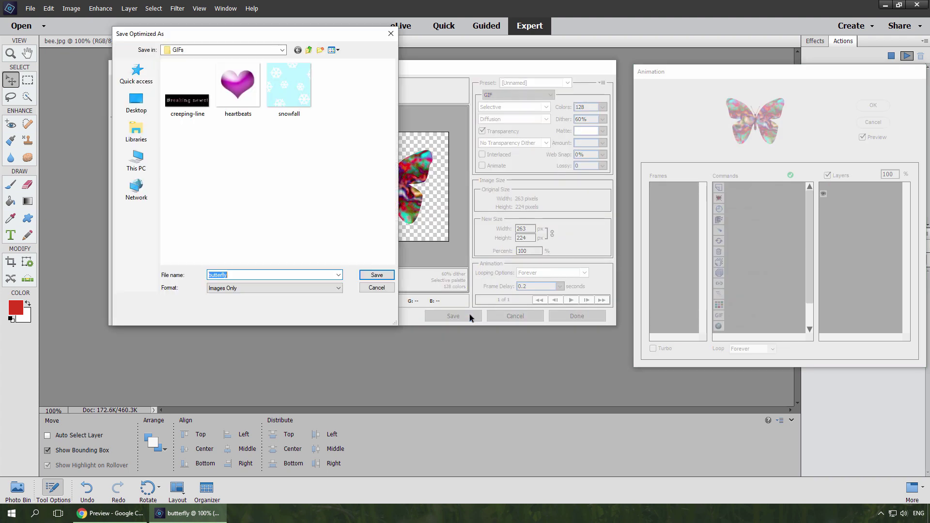
{"action": "left_click", "coordinate": [384, 274]}
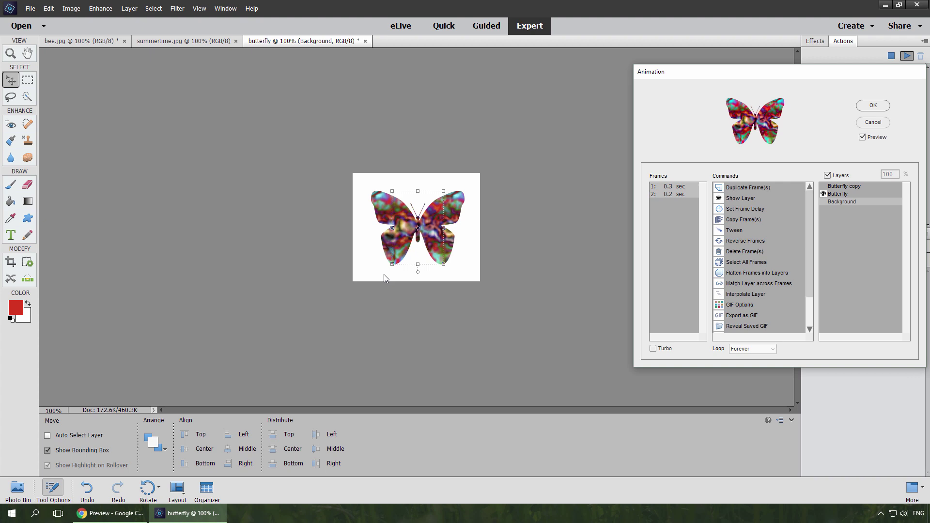
{"action": "left_click", "coordinate": [867, 105]}
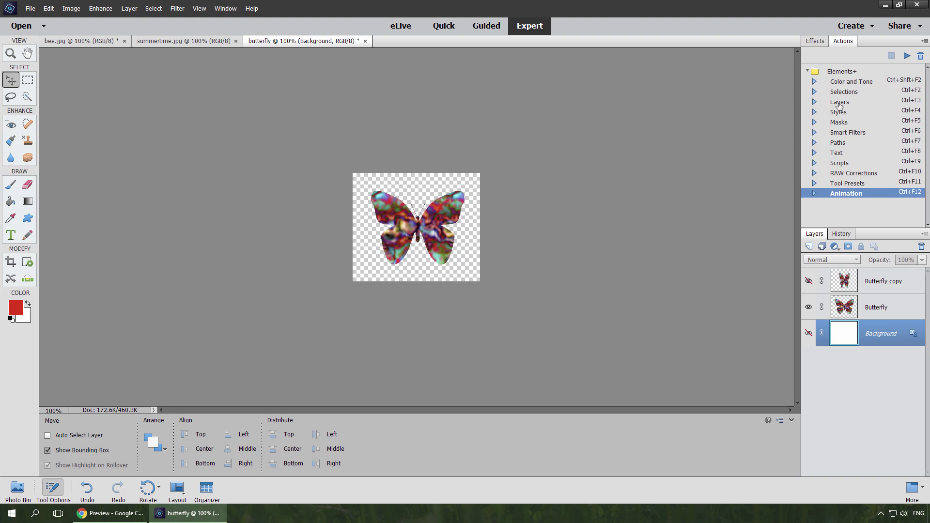
Drag the selected bee from bee.jpg into summertime.jpg and name its layer Bee.
{"action": "left_click", "coordinate": [101, 41]}
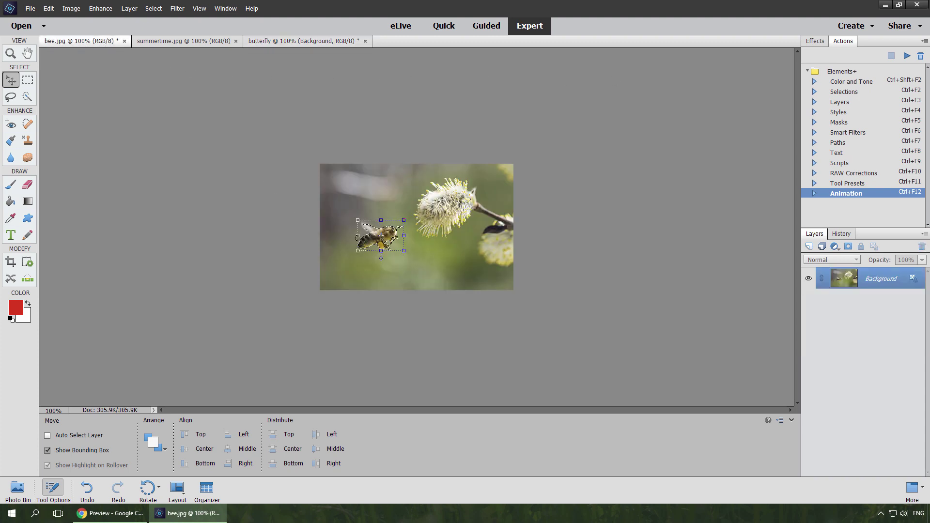
{"action": "left_click_drag", "start_coordinate": [382, 237], "coordinate": [264, 106]}
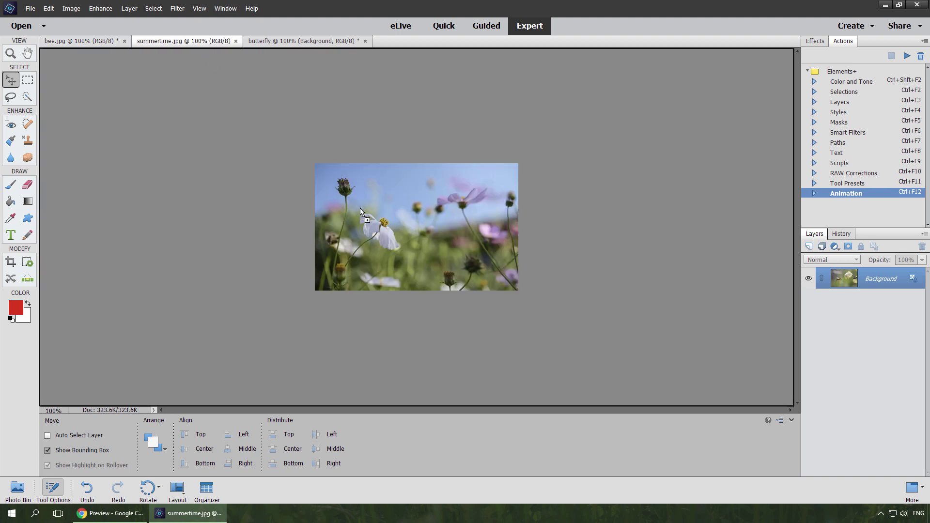
{"action": "left_click_drag", "start_coordinate": [360, 208], "coordinate": [406, 201]}
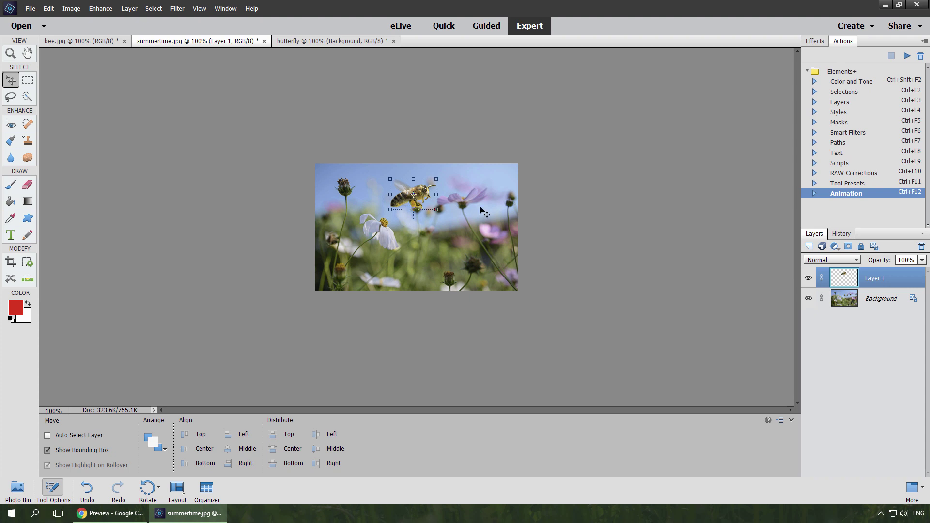
{"action": "double_click", "coordinate": [880, 279]}
{"action": "type", "text": "Bee"}
{"action": "key", "text": "Return"}
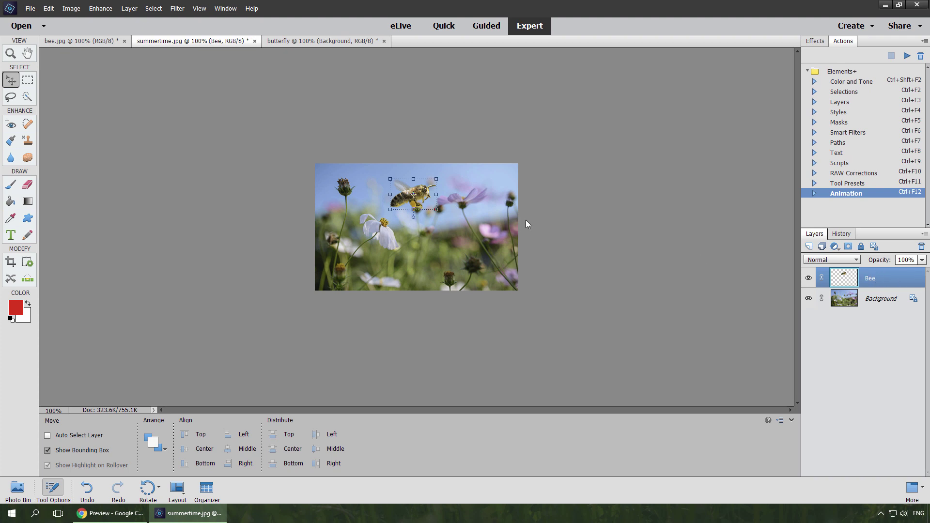
Shrink the bee to about 63% and park it just past the photo's left edge.
{"action": "left_click_drag", "start_coordinate": [437, 179], "coordinate": [414, 186]}
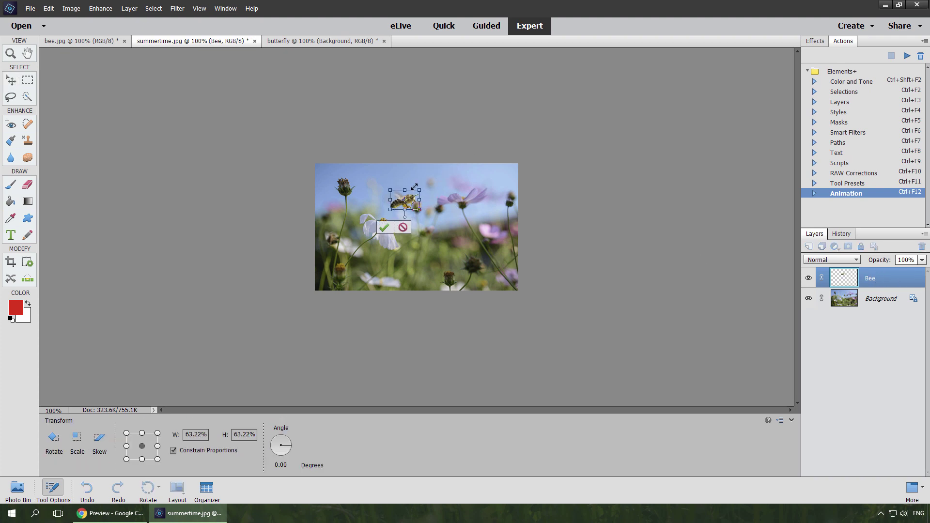
{"action": "left_click", "coordinate": [381, 229]}
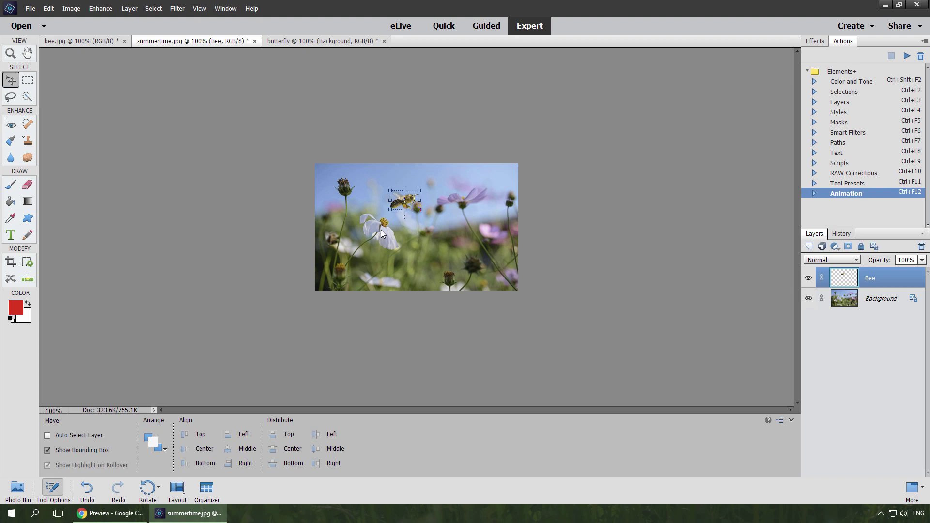
{"action": "left_click_drag", "start_coordinate": [394, 207], "coordinate": [278, 273]}
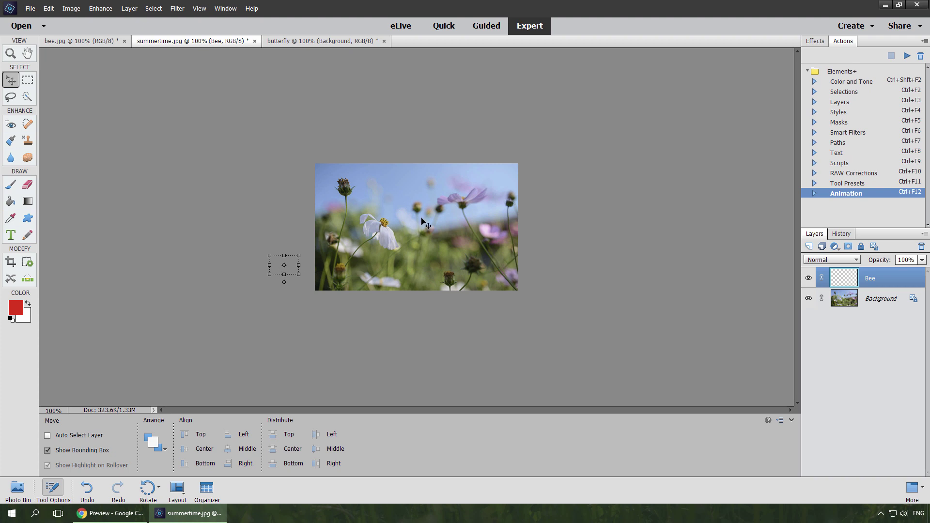
Add a second animation frame and move the bee beyond the photo's upper-right edge in it.
{"action": "left_click", "coordinate": [905, 57]}
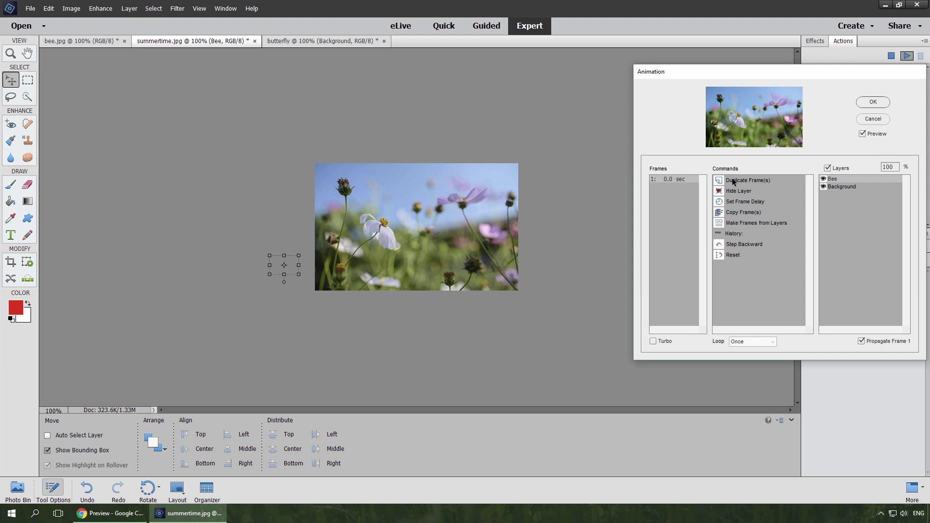
{"action": "left_click", "coordinate": [735, 181]}
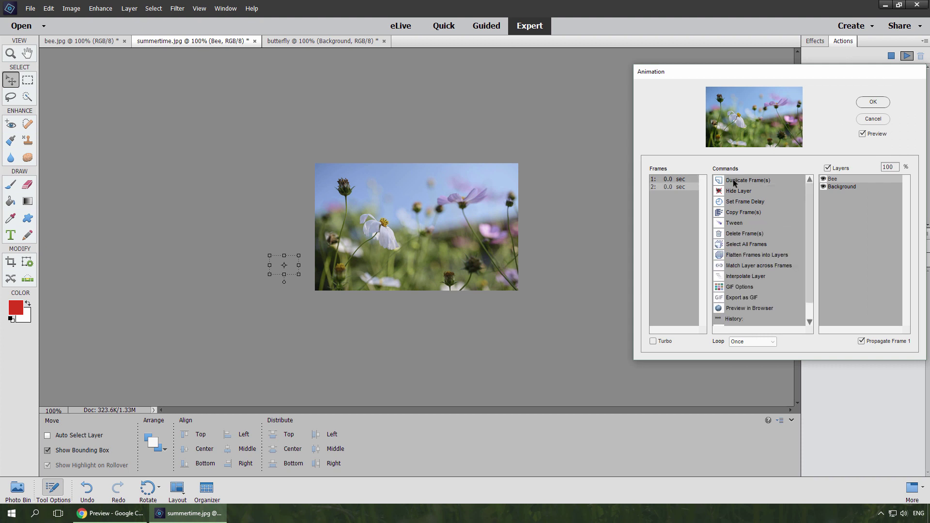
{"action": "left_click", "coordinate": [861, 103]}
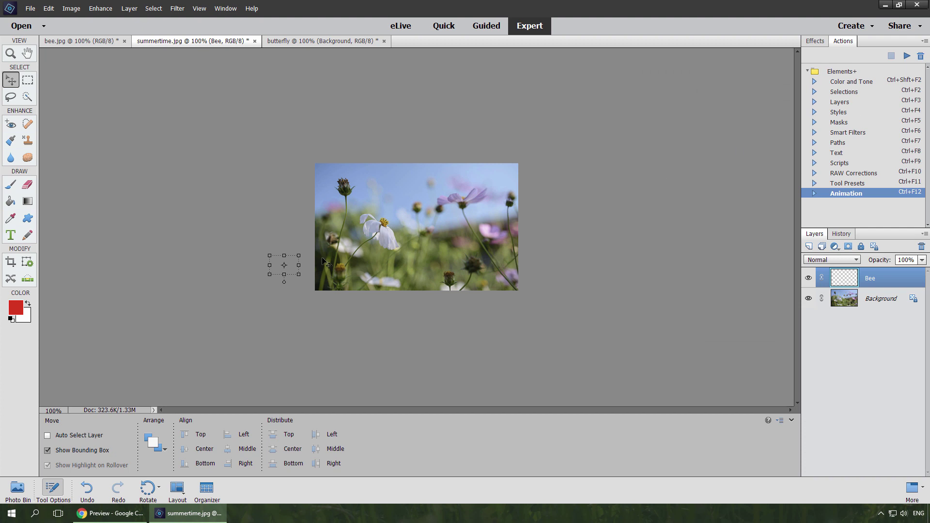
{"action": "left_click_drag", "start_coordinate": [292, 268], "coordinate": [549, 176]}
Tween 20 in-between frames across both frames for the bee's flight and set looping to Forever.
{"action": "left_click", "coordinate": [906, 57]}
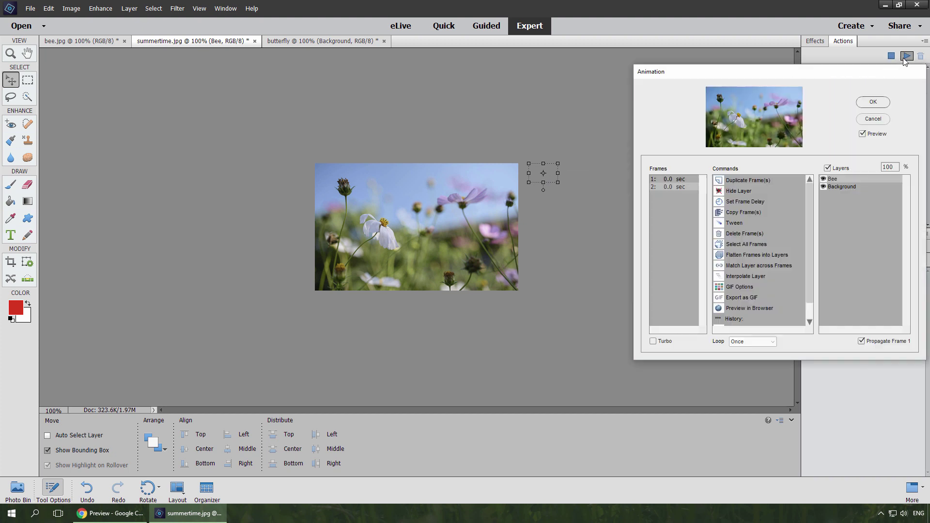
{"action": "left_click", "coordinate": [679, 183], "text": "shift"}
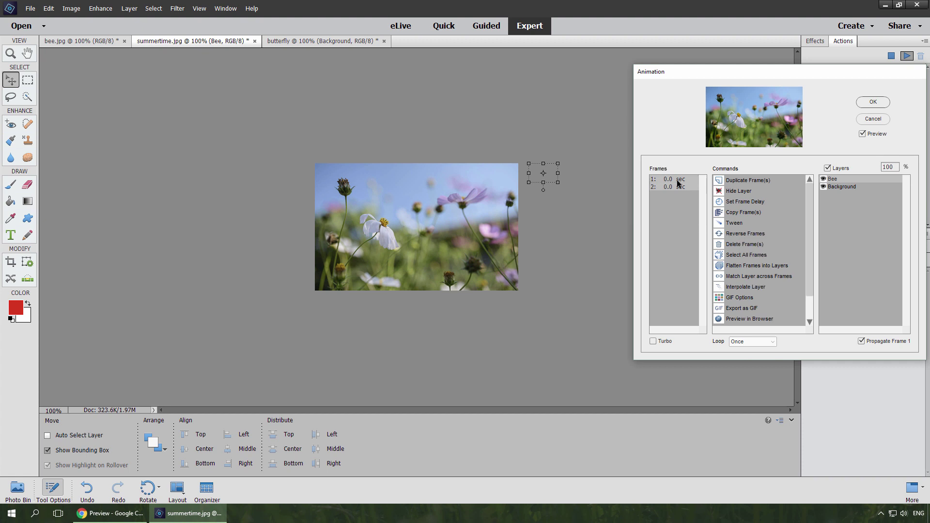
{"action": "left_click", "coordinate": [736, 224]}
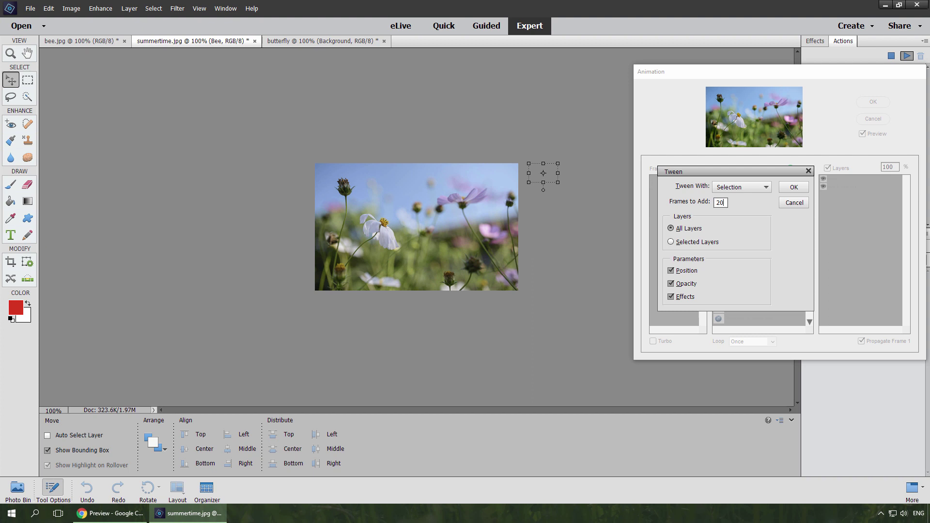
{"action": "left_click", "coordinate": [788, 187]}
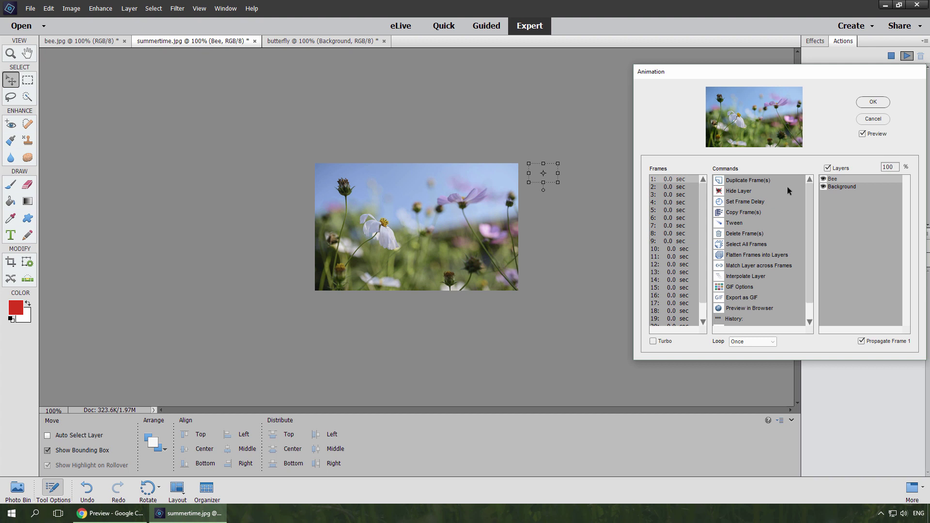
{"action": "left_click", "coordinate": [666, 255]}
{"action": "left_click", "coordinate": [659, 301]}
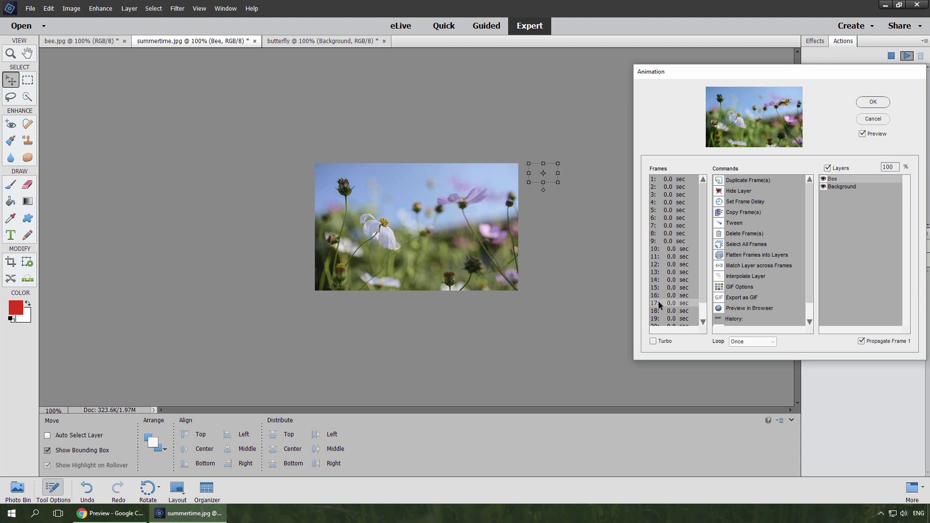
{"action": "left_click", "coordinate": [765, 340]}
{"action": "left_click", "coordinate": [745, 367]}
Change the GIF options to 256 colours with 100% dither.
{"action": "left_click", "coordinate": [740, 286]}
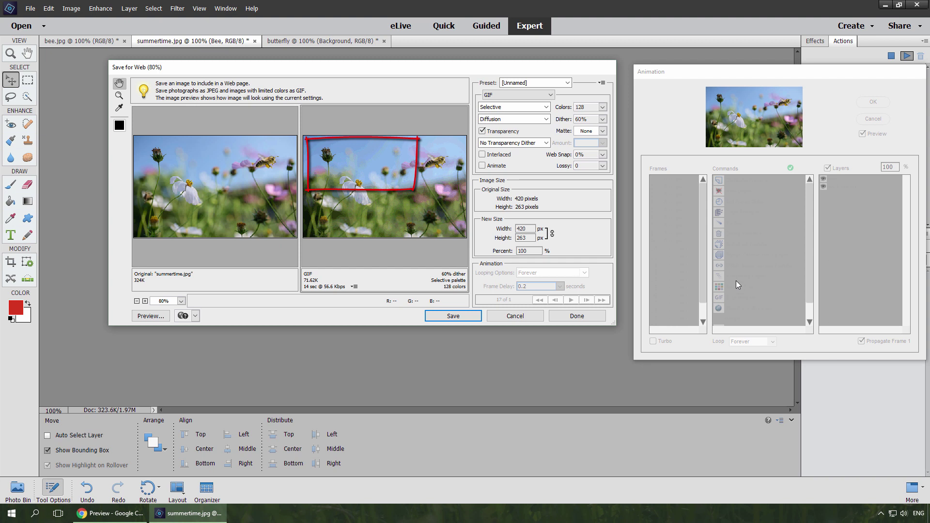
{"action": "left_click", "coordinate": [603, 109]}
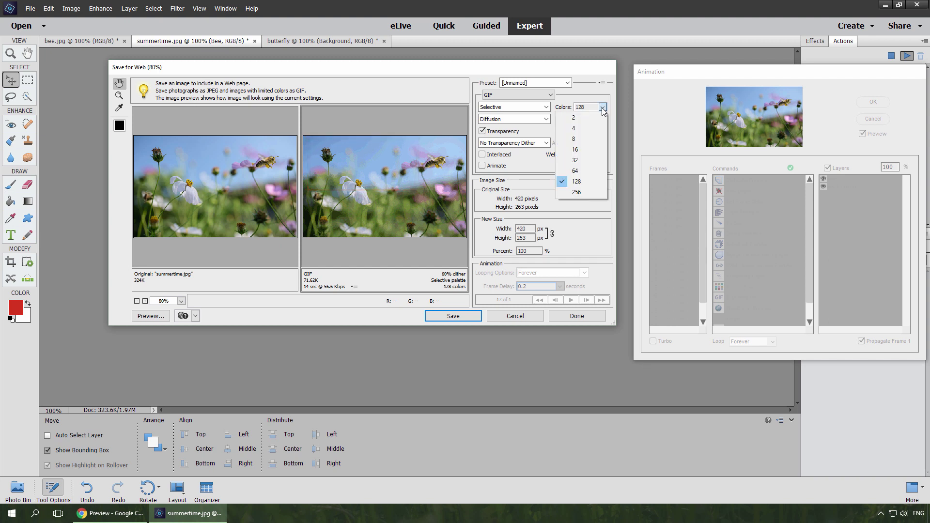
{"action": "left_click", "coordinate": [584, 193]}
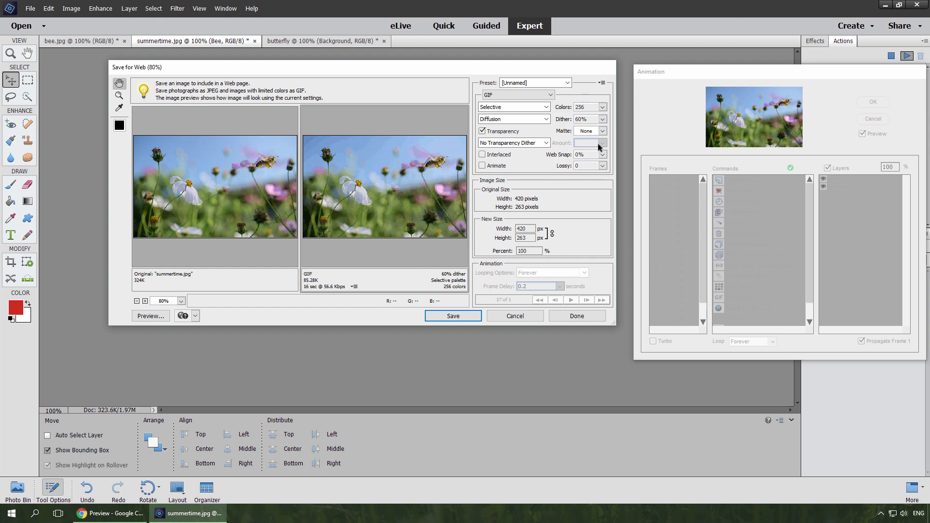
{"action": "left_click", "coordinate": [602, 120]}
{"action": "left_click_drag", "start_coordinate": [585, 132], "coordinate": [604, 132]}
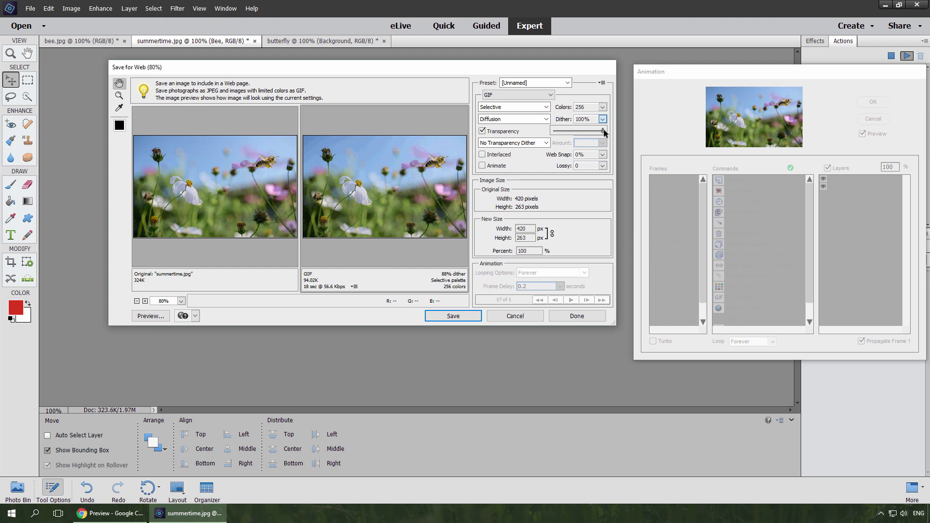
{"action": "left_click", "coordinate": [590, 317]}
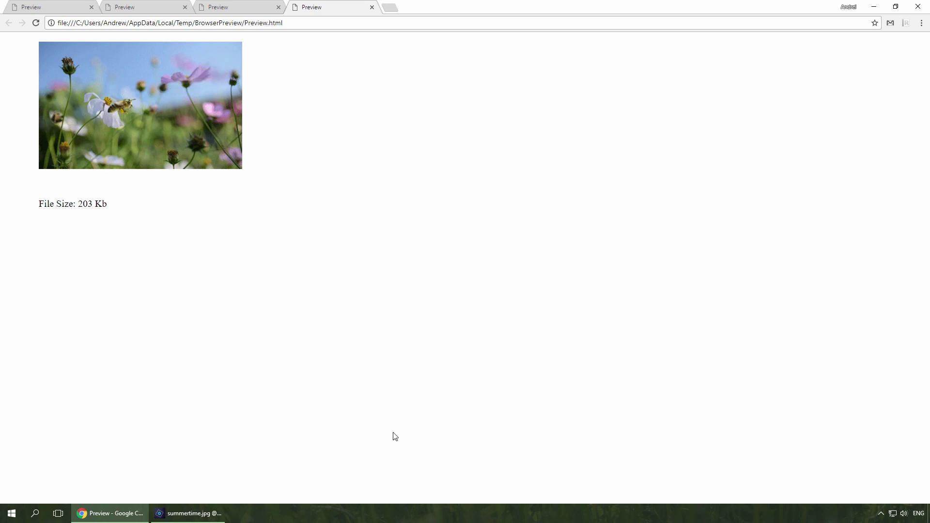
After checking the 203 Kb preview in Chrome, switch back to the summertime.jpg window.
{"action": "left_click", "coordinate": [193, 516]}
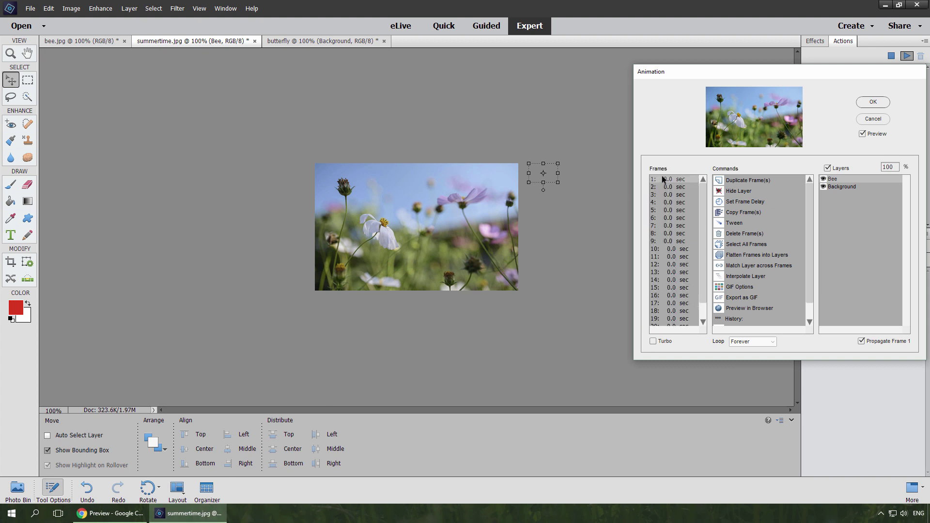
Move the bee just left of the photo, rerun the Animation action and preview it (230 Kb).
{"action": "left_click", "coordinate": [857, 103]}
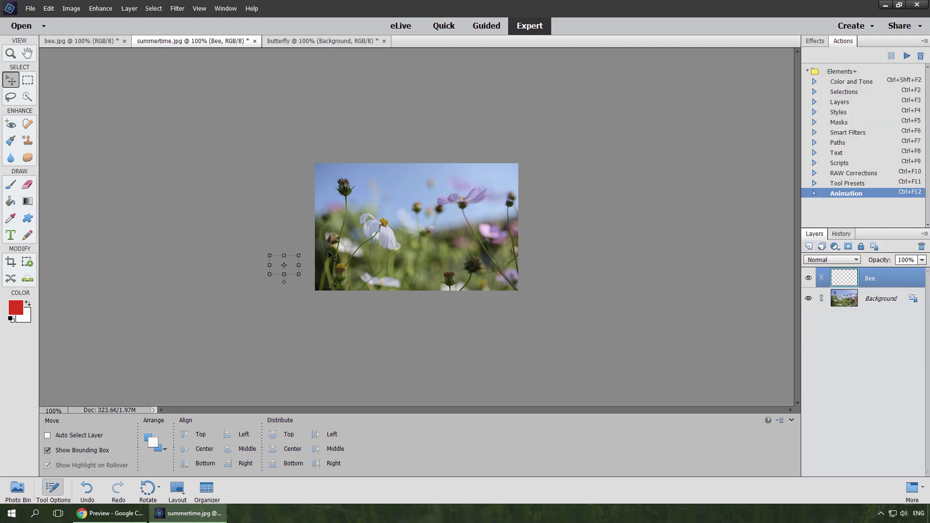
{"action": "left_click_drag", "start_coordinate": [287, 267], "coordinate": [295, 220]}
{"action": "left_click", "coordinate": [906, 56]}
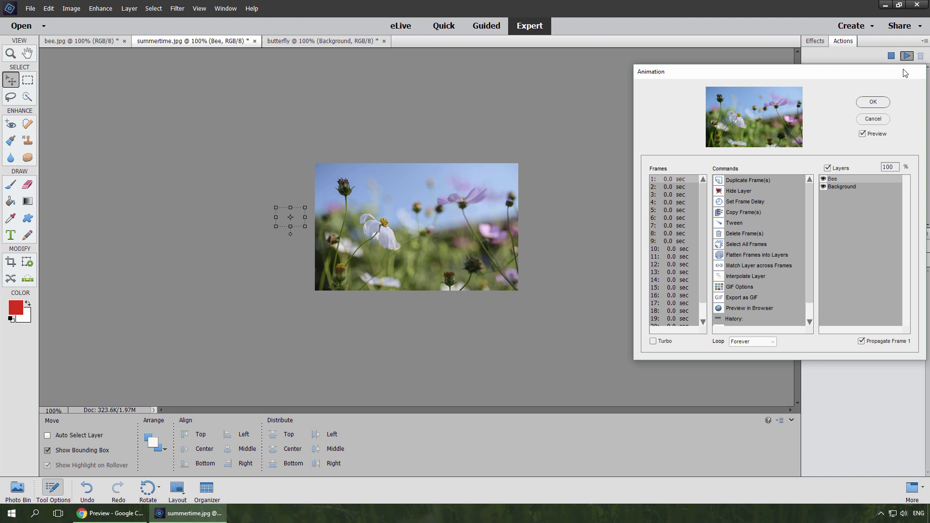
{"action": "left_click", "coordinate": [746, 310]}
Select frames 7 through 22 in the Frames list.
{"action": "left_click", "coordinate": [668, 225]}
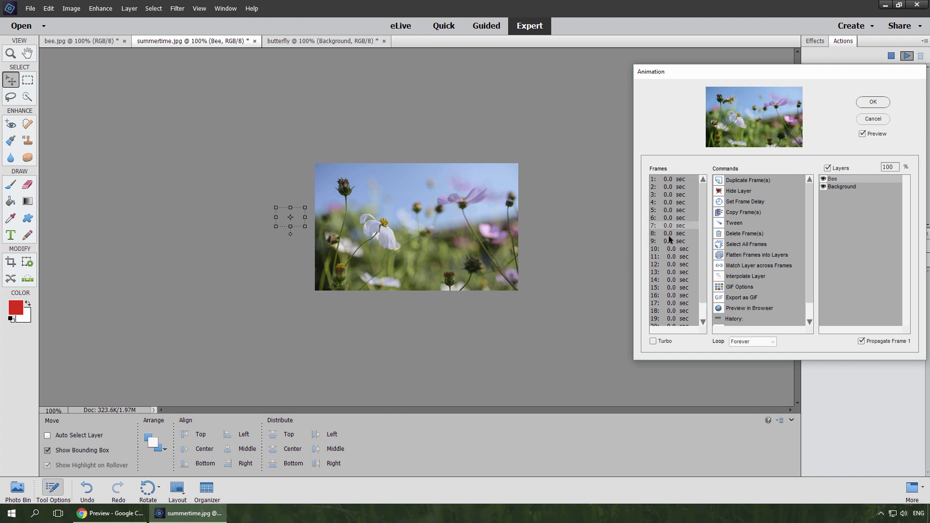
{"action": "left_click", "coordinate": [669, 241]}
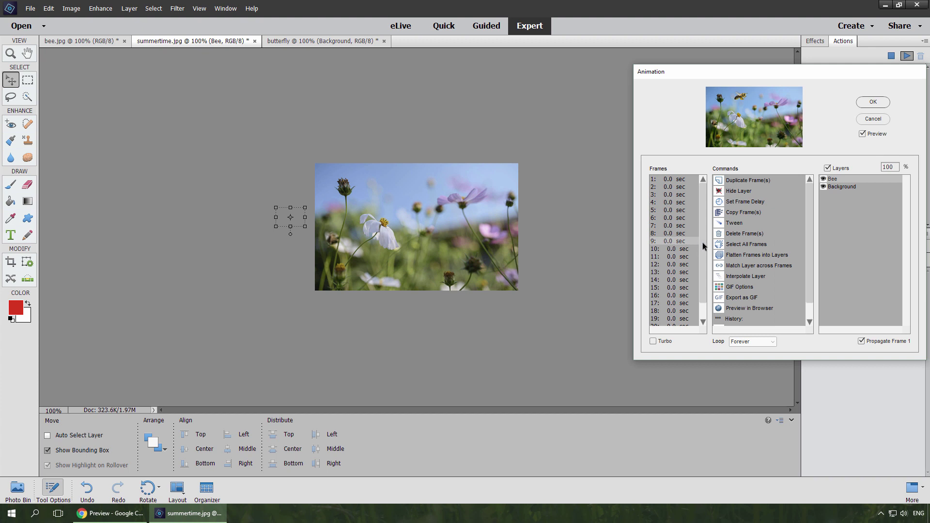
{"action": "scroll", "coordinate": [702, 243], "scroll_direction": "down", "scroll_amount": 1}
{"action": "left_click", "coordinate": [672, 322]}
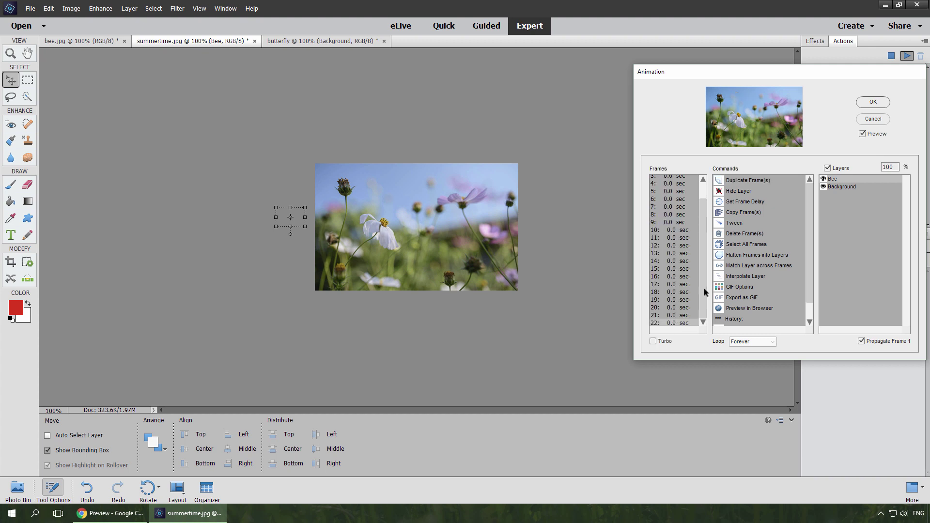
Move the bee beyond the photo's right edge and interpolate its movement across those frames.
{"action": "left_click", "coordinate": [863, 103]}
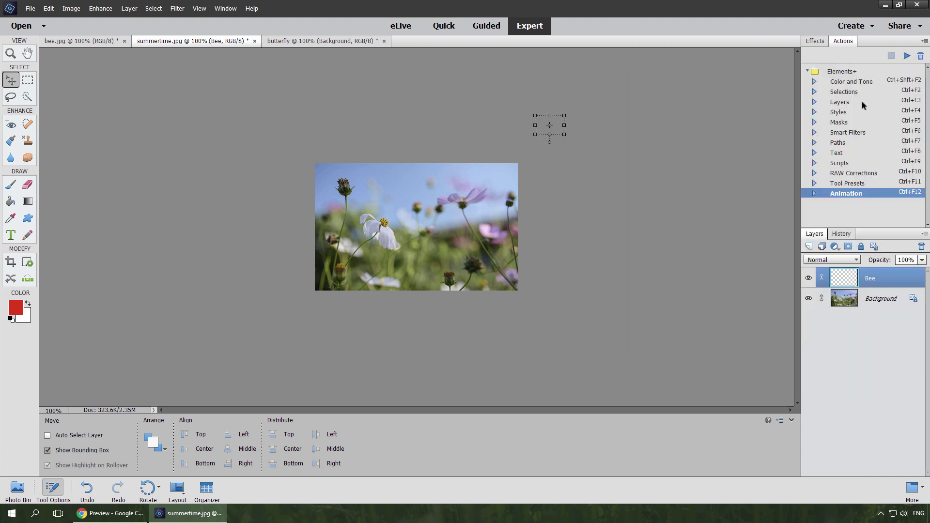
{"action": "left_click_drag", "start_coordinate": [558, 130], "coordinate": [558, 180]}
{"action": "left_click", "coordinate": [906, 55]}
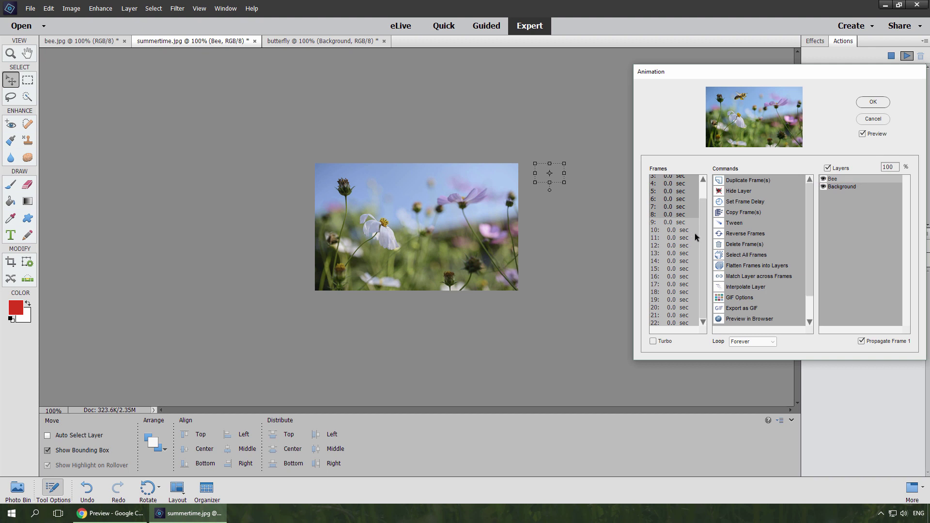
{"action": "left_click", "coordinate": [739, 285]}
Preview the bee animation in the browser, then leave only frame 1 selected and close the Animation dialog.
{"action": "left_click", "coordinate": [740, 318]}
{"action": "left_click_drag", "start_coordinate": [704, 292], "coordinate": [691, 228]}
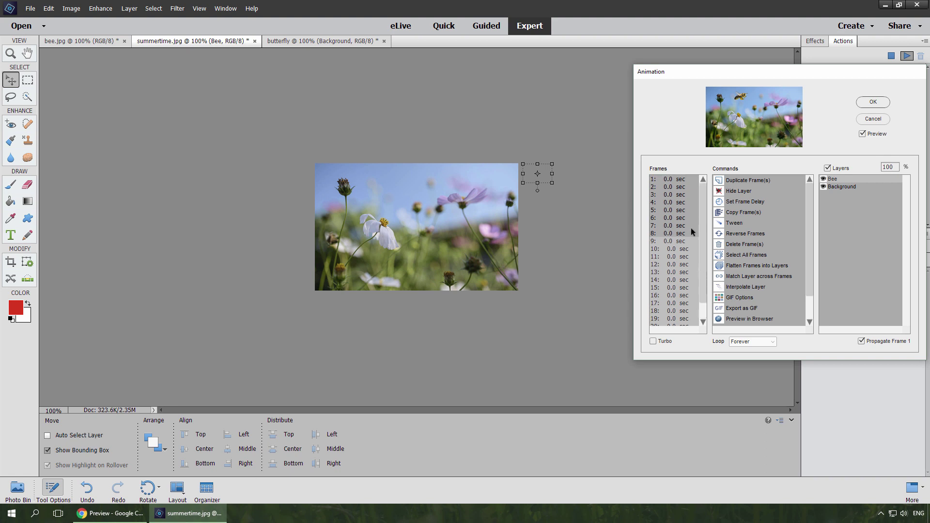
{"action": "left_click", "coordinate": [673, 178]}
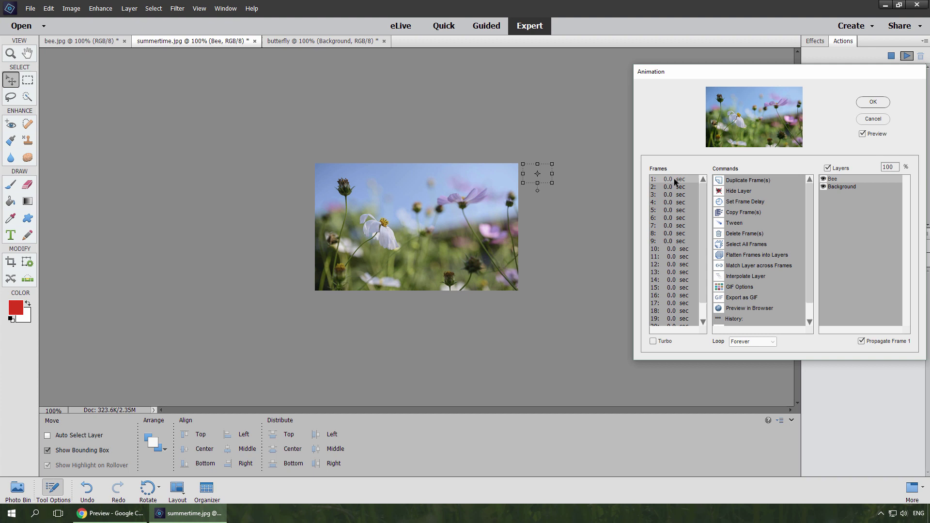
{"action": "left_click", "coordinate": [861, 101]}
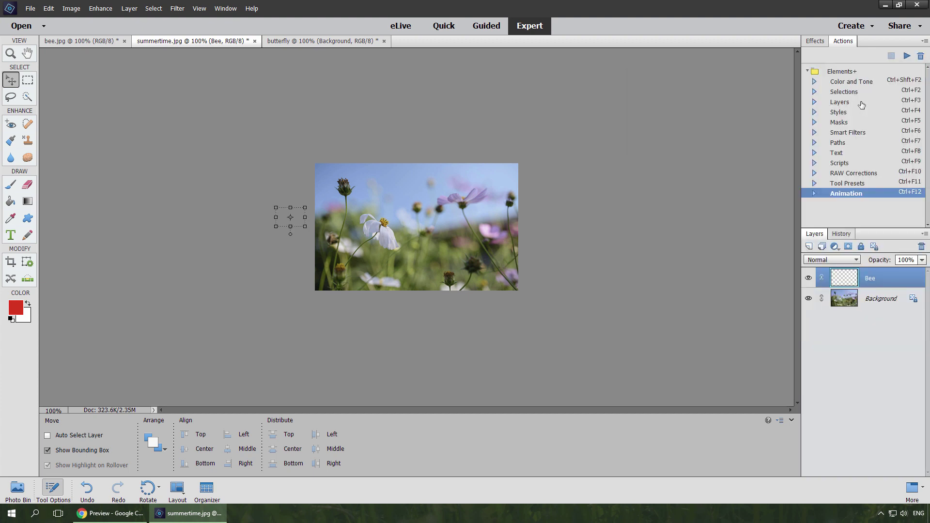
Copy the Butterfly and Butterfly copy layers from the butterfly document into summertime.jpg.
{"action": "left_click", "coordinate": [353, 43]}
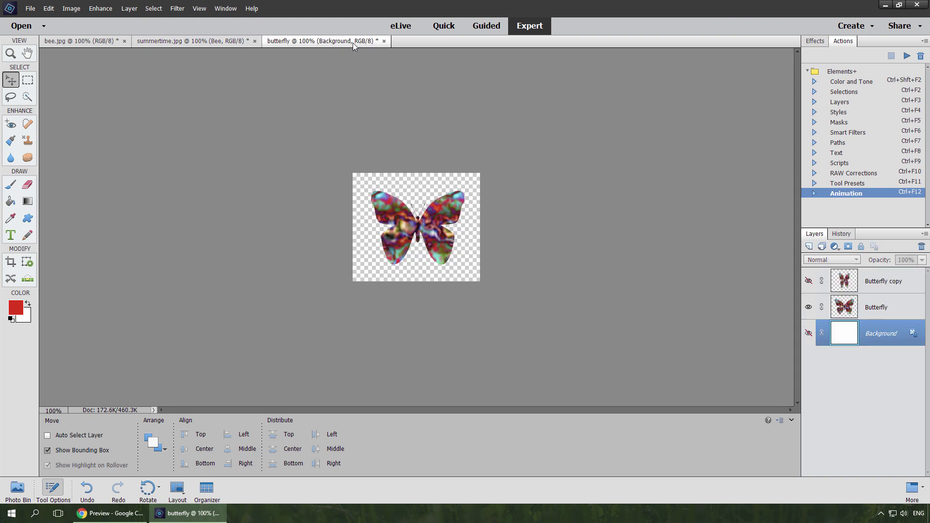
{"action": "left_click", "coordinate": [866, 281]}
{"action": "left_click", "coordinate": [866, 309], "text": "ctrl"}
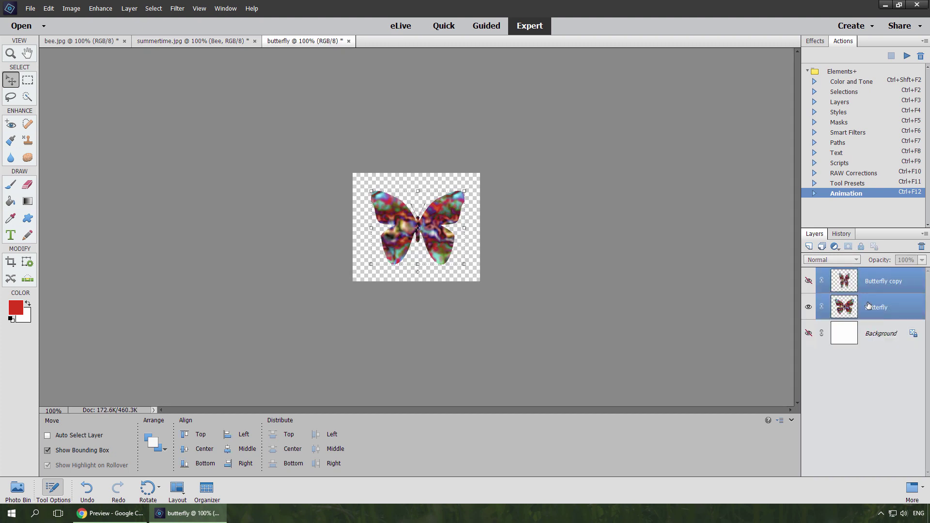
{"action": "left_click_drag", "start_coordinate": [866, 306], "coordinate": [432, 222]}
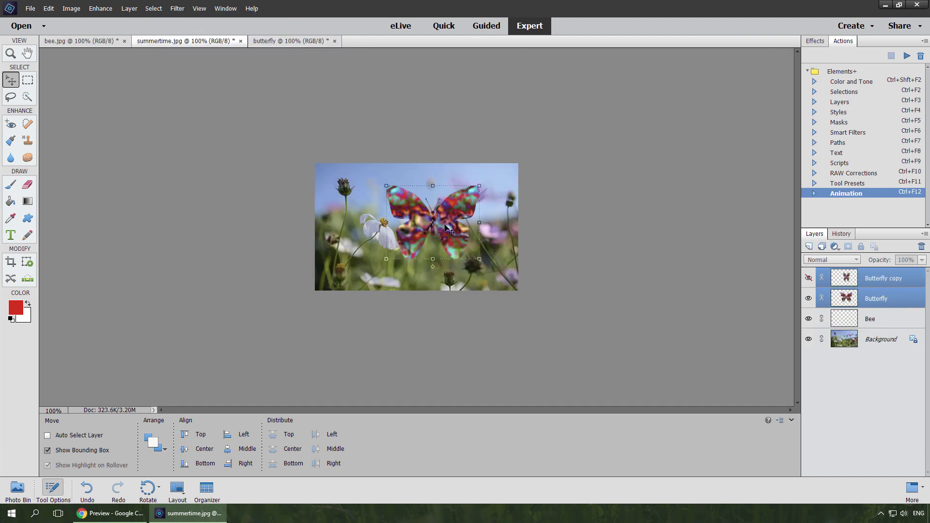
Link the two butterfly layers, scale them to 50% and rotate -33.63° below the canvas.
{"action": "left_click", "coordinate": [822, 299]}
{"action": "left_click", "coordinate": [479, 186]}
{"action": "left_click_drag", "start_coordinate": [478, 187], "coordinate": [481, 320]}
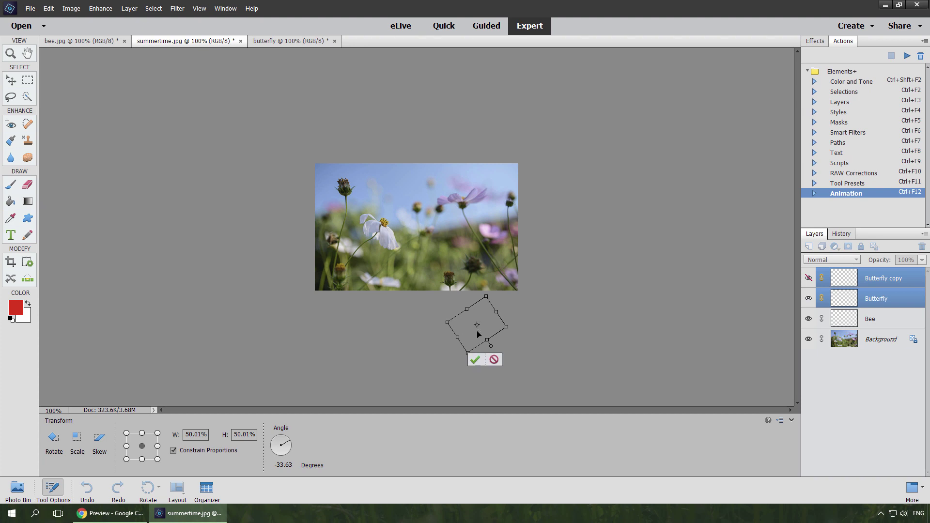
{"action": "left_click", "coordinate": [475, 362]}
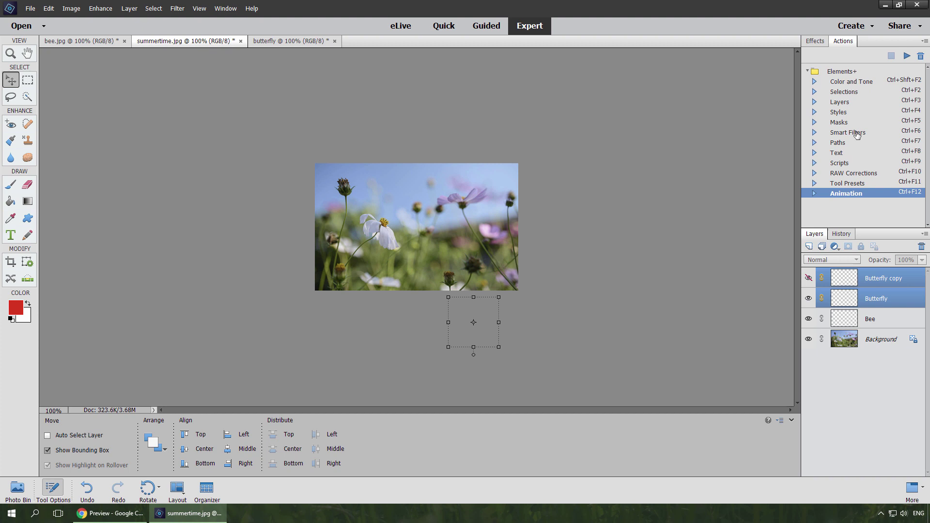
Run the Animation action, duplicate the selected frames, and close the Animation dialog.
{"action": "left_click", "coordinate": [907, 56]}
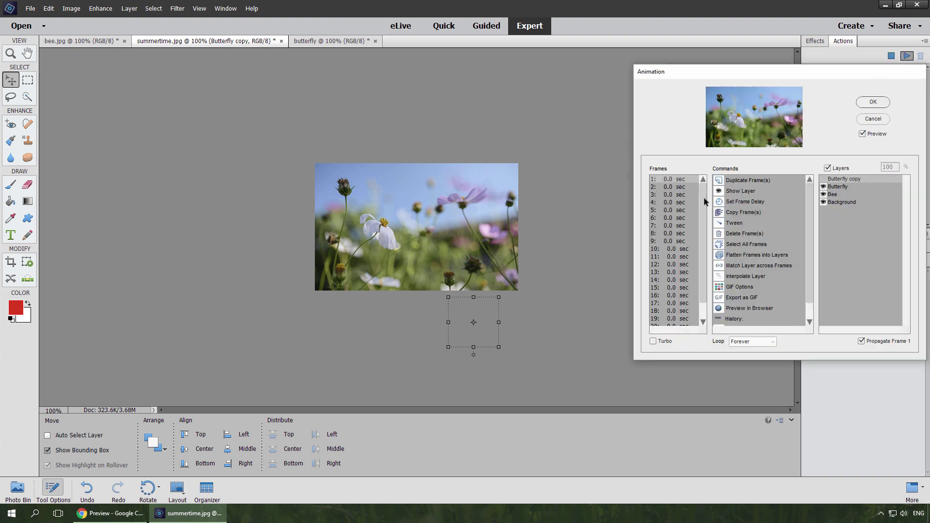
{"action": "left_click_drag", "start_coordinate": [701, 199], "coordinate": [702, 209]}
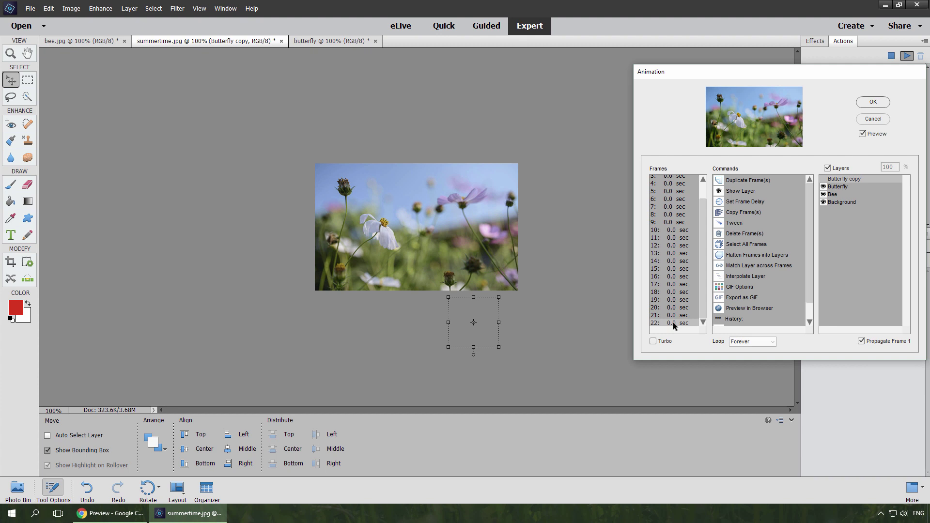
{"action": "left_click", "coordinate": [743, 181]}
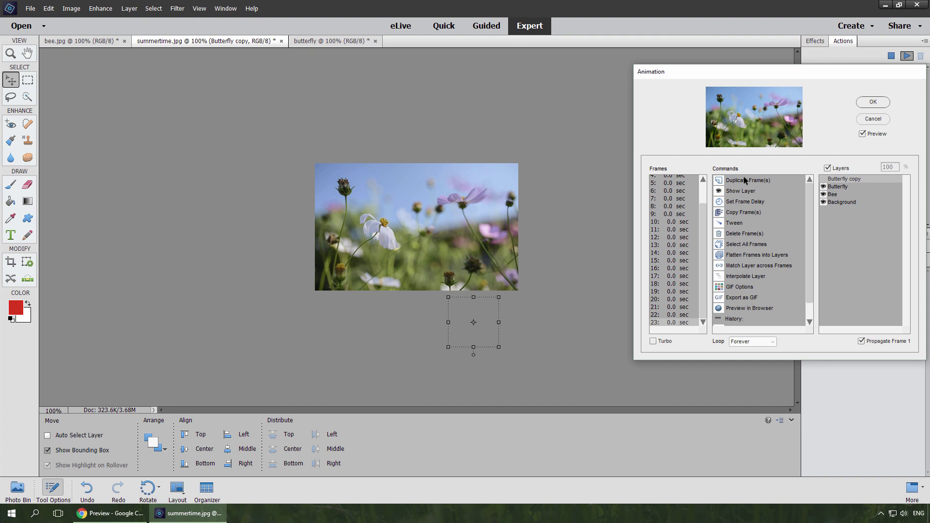
{"action": "left_click", "coordinate": [864, 102]}
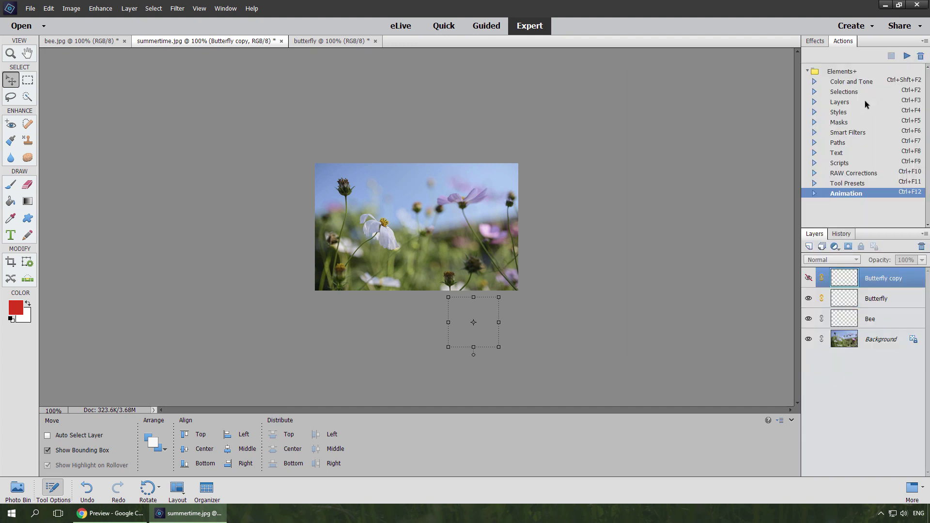
Move Butterfly copy above the photo and add a 30-frame tween between the last two frames.
{"action": "left_click_drag", "start_coordinate": [506, 307], "coordinate": [390, 136]}
{"action": "left_click", "coordinate": [906, 56]}
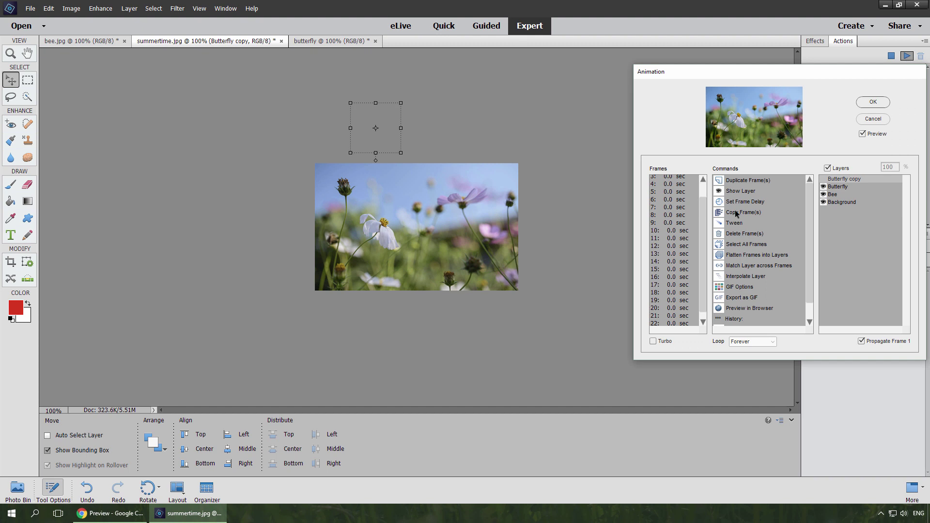
{"action": "scroll", "coordinate": [703, 243], "scroll_direction": "down", "scroll_amount": 1}
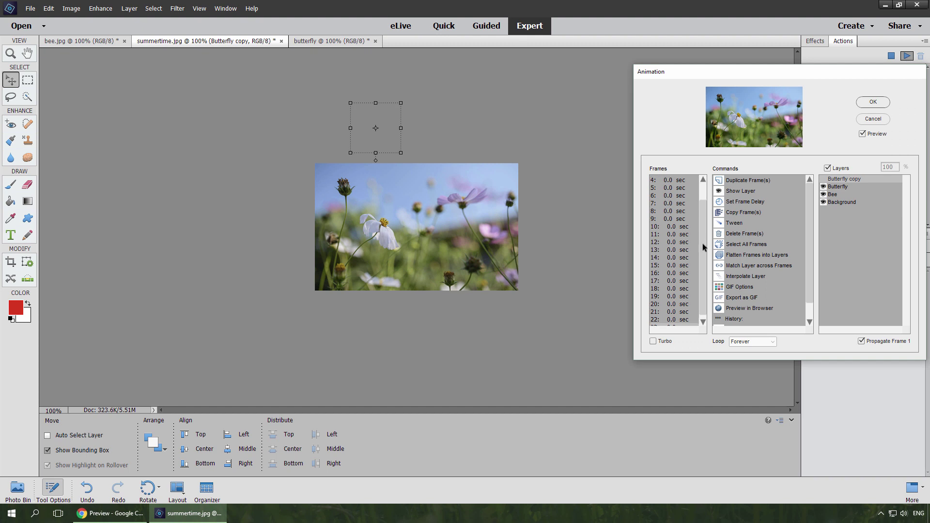
{"action": "left_click", "coordinate": [670, 320], "text": "shift"}
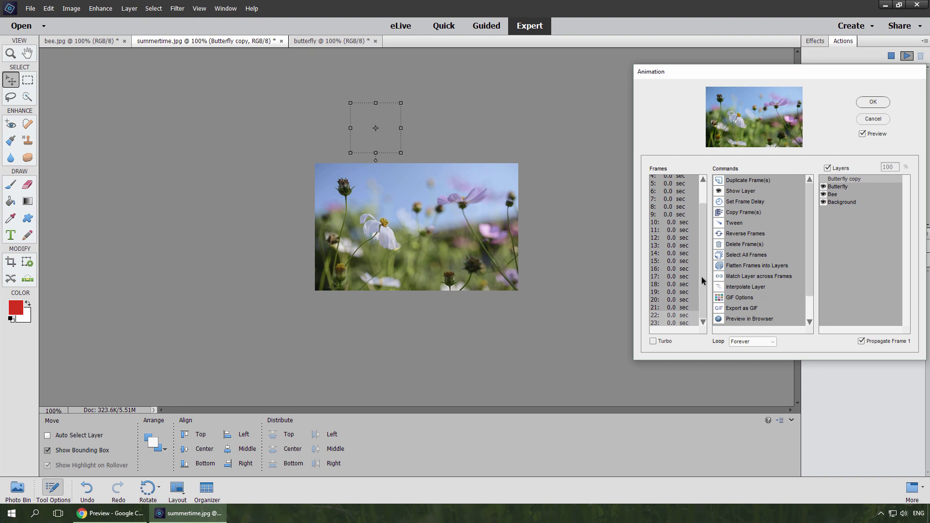
{"action": "left_click", "coordinate": [734, 224]}
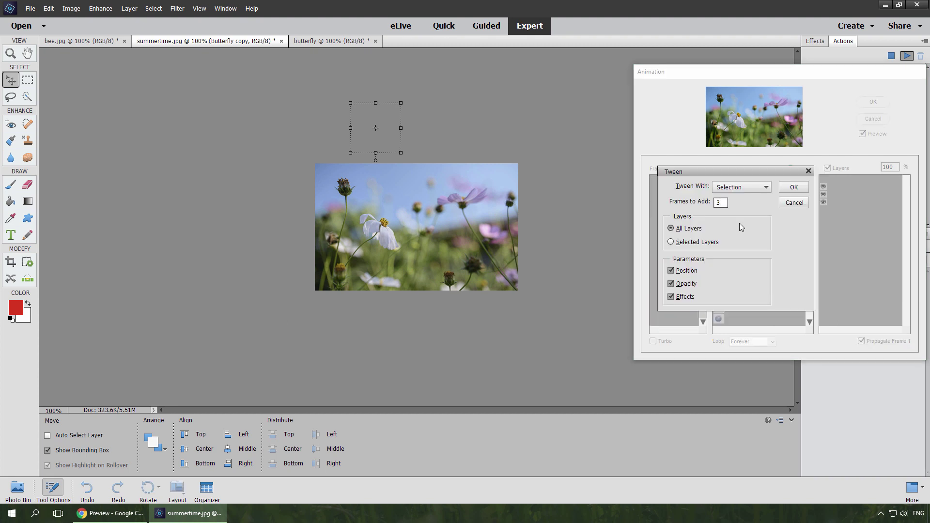
{"action": "left_click", "coordinate": [785, 188]}
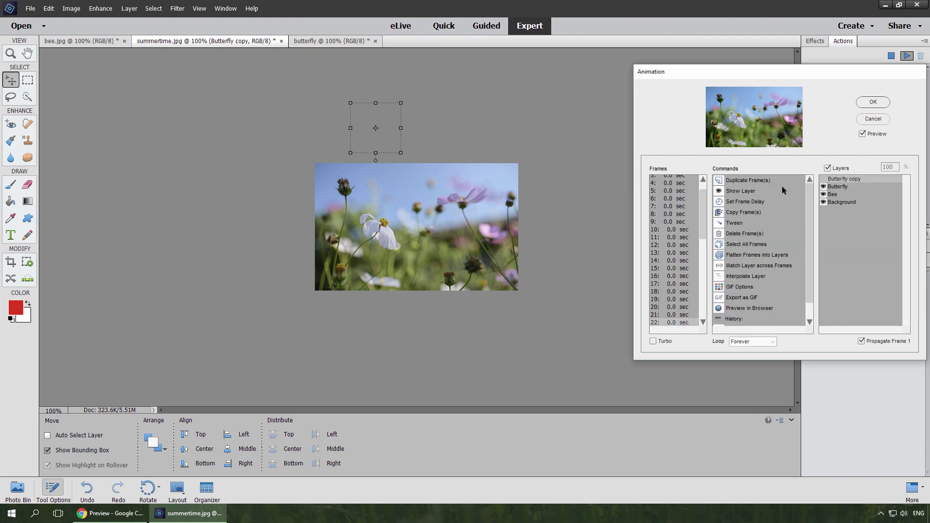
Ctrl-select every other tweened frame in the upper part of the Frames list.
{"action": "left_click_drag", "start_coordinate": [703, 210], "coordinate": [706, 253]}
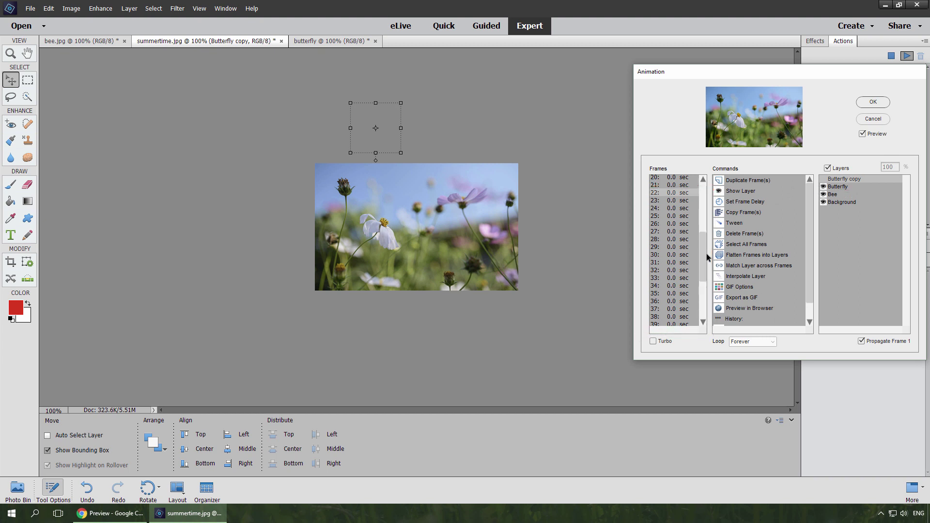
{"action": "left_click", "coordinate": [670, 201]}
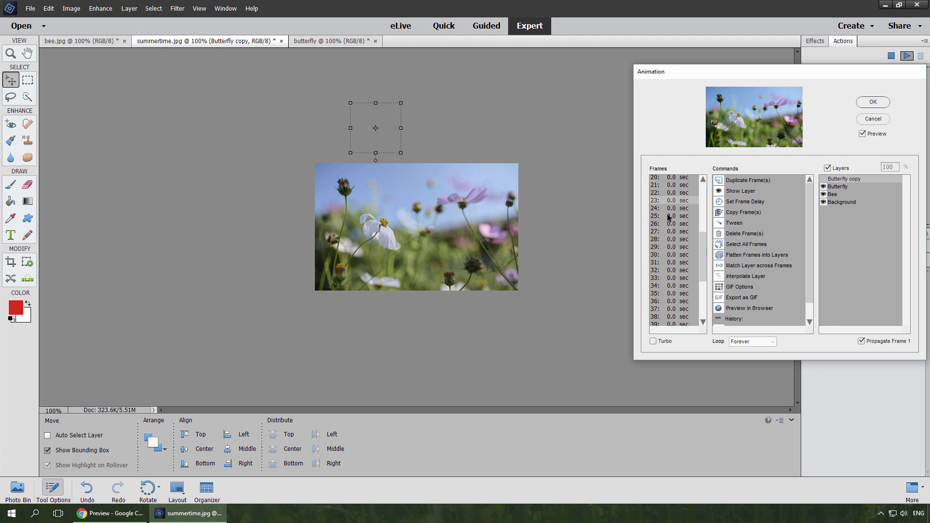
{"action": "left_click", "coordinate": [667, 215], "text": "ctrl"}
{"action": "left_click", "coordinate": [667, 231], "text": "ctrl"}
{"action": "left_click", "coordinate": [667, 246], "text": "ctrl"}
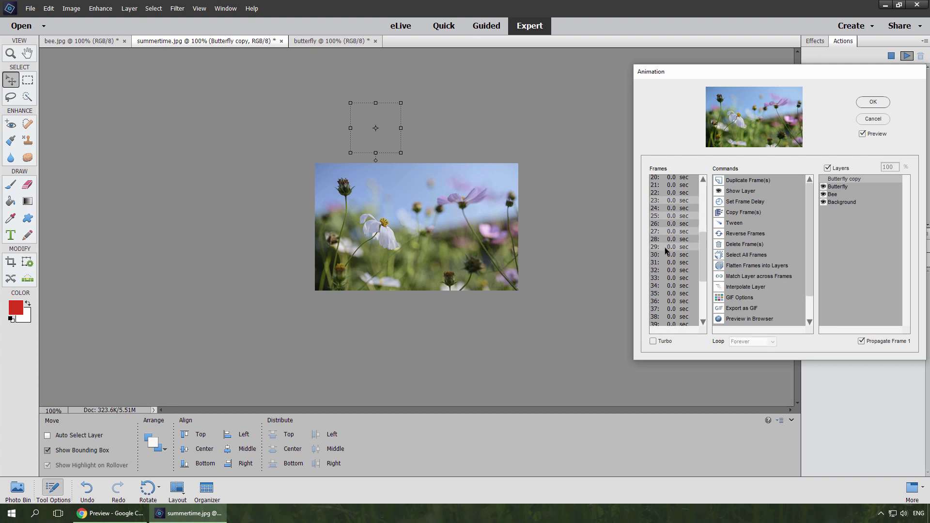
{"action": "left_click", "coordinate": [664, 262], "text": "ctrl"}
{"action": "left_click", "coordinate": [663, 278], "text": "ctrl"}
{"action": "left_click", "coordinate": [662, 293], "text": "ctrl"}
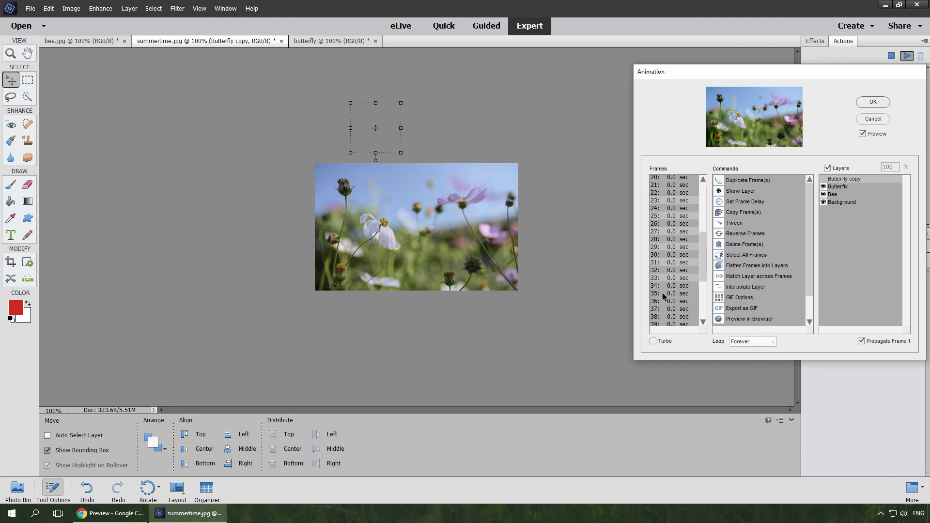
{"action": "left_click", "coordinate": [662, 309], "text": "ctrl"}
{"action": "left_click", "coordinate": [663, 324], "text": "ctrl"}
Add the remaining alternate frames, then hide Butterfly and show Butterfly copy in them.
{"action": "left_click_drag", "start_coordinate": [702, 270], "coordinate": [696, 292]}
{"action": "left_click", "coordinate": [666, 230], "text": "ctrl"}
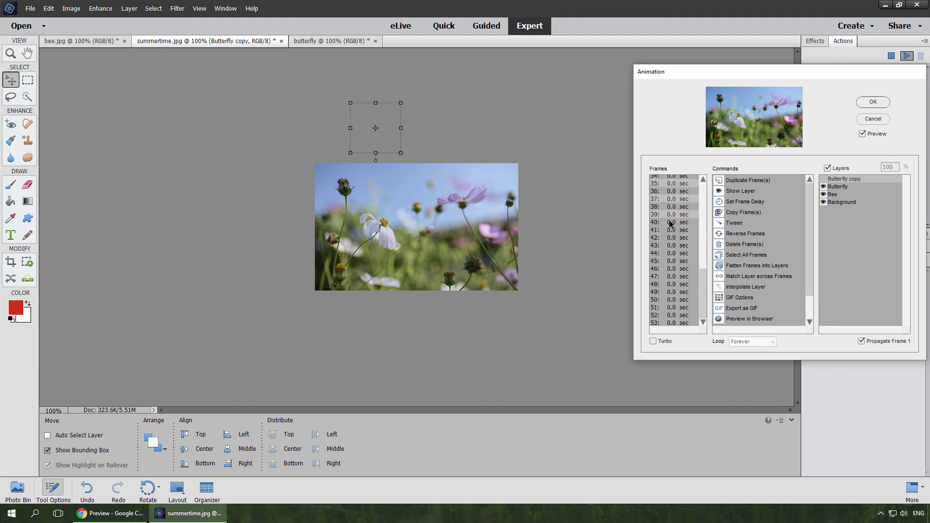
{"action": "left_click", "coordinate": [666, 245], "text": "ctrl"}
{"action": "left_click", "coordinate": [664, 262], "text": "ctrl"}
{"action": "left_click", "coordinate": [666, 276], "text": "ctrl"}
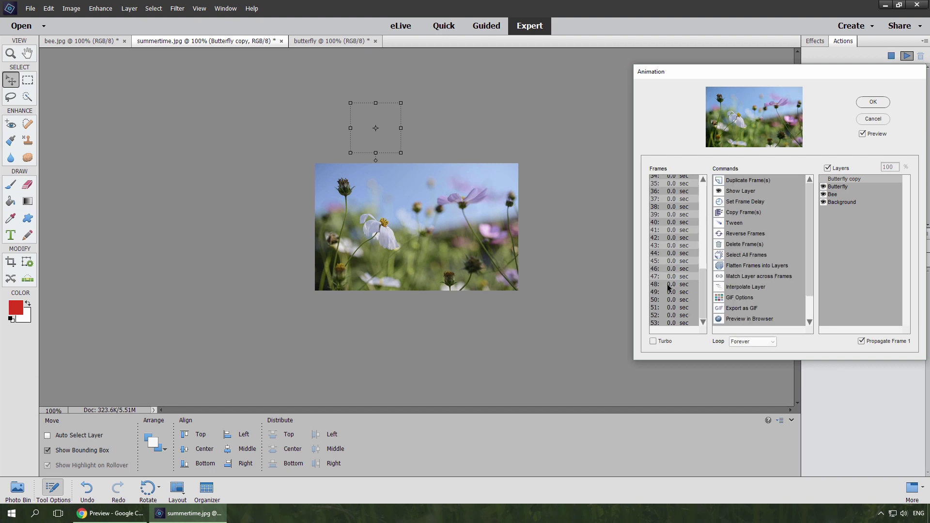
{"action": "left_click", "coordinate": [664, 291], "text": "ctrl"}
{"action": "left_click", "coordinate": [665, 308], "text": "ctrl"}
{"action": "left_click", "coordinate": [668, 319], "text": "ctrl"}
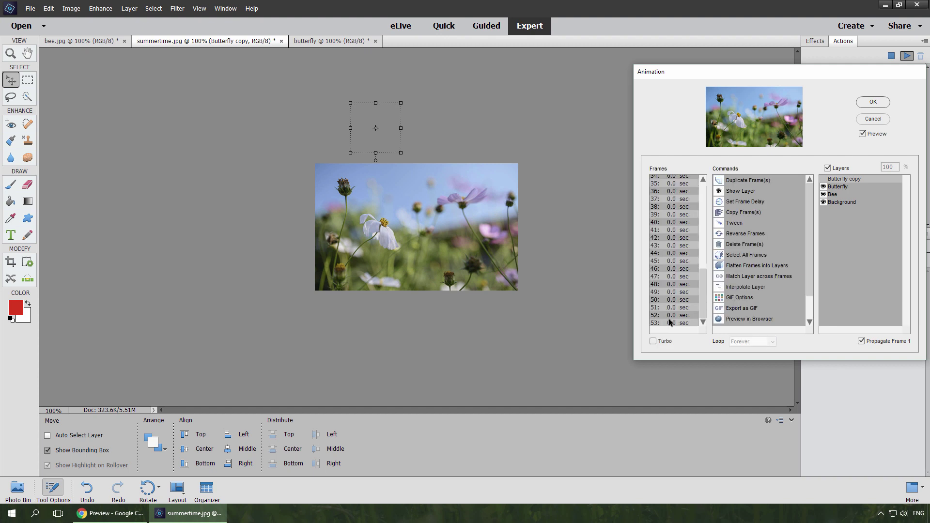
{"action": "left_click", "coordinate": [838, 186]}
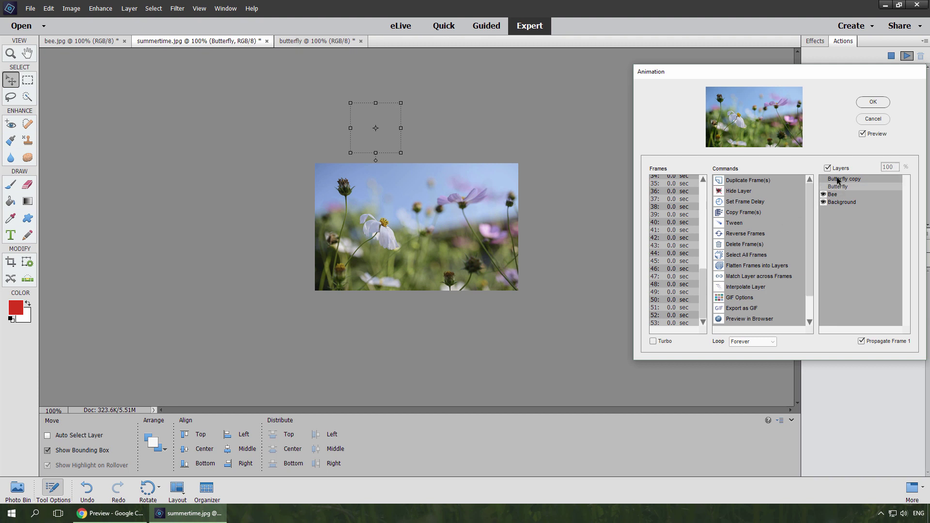
{"action": "left_click", "coordinate": [838, 179]}
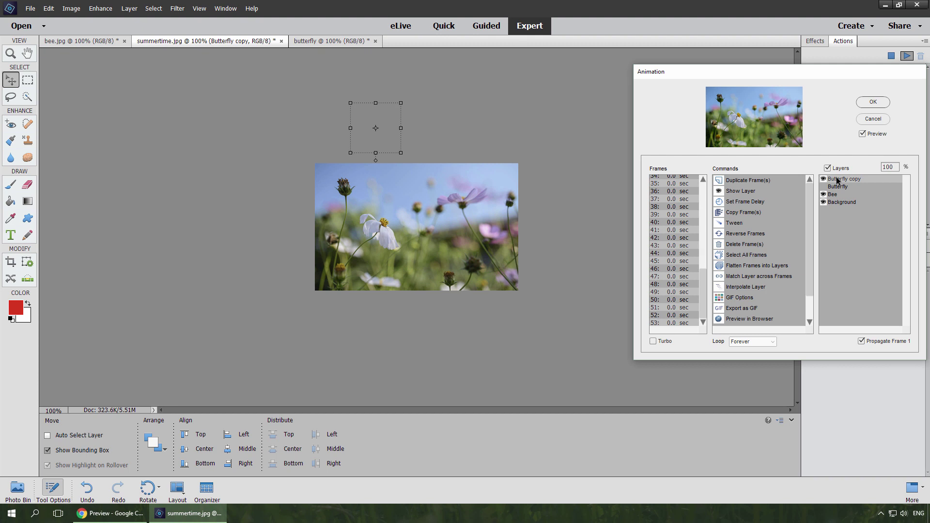
Preview the combined bee and flapping-butterfly animation in Chrome, reporting 851 Kb.
{"action": "left_click", "coordinate": [740, 320]}
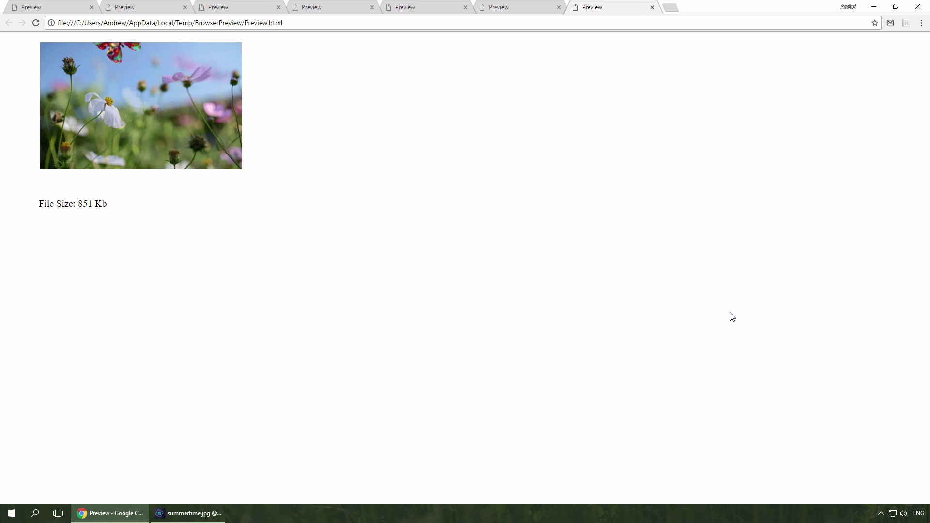
Back in Photoshop Elements, set frame 1's delay to 1.5 sec.
{"action": "left_click", "coordinate": [189, 515]}
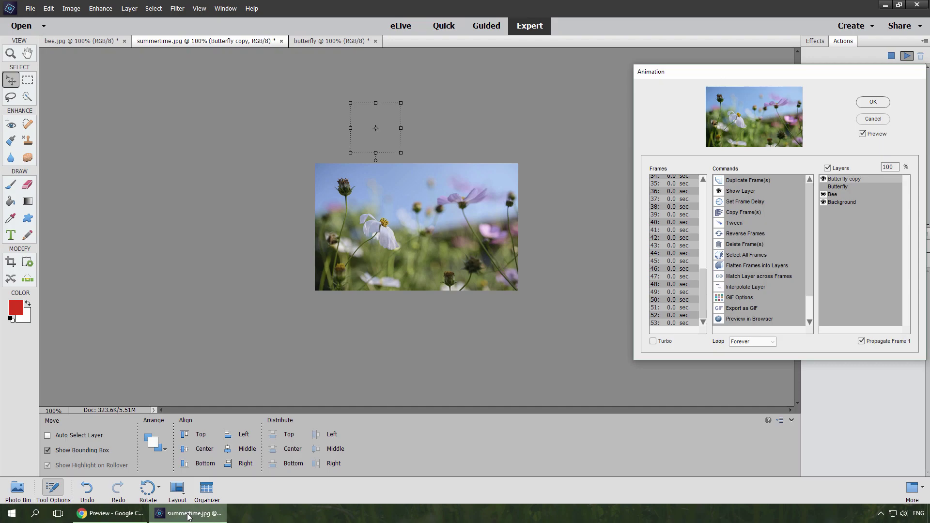
{"action": "left_click_drag", "start_coordinate": [702, 291], "coordinate": [708, 204]}
{"action": "double_click", "coordinate": [673, 177]}
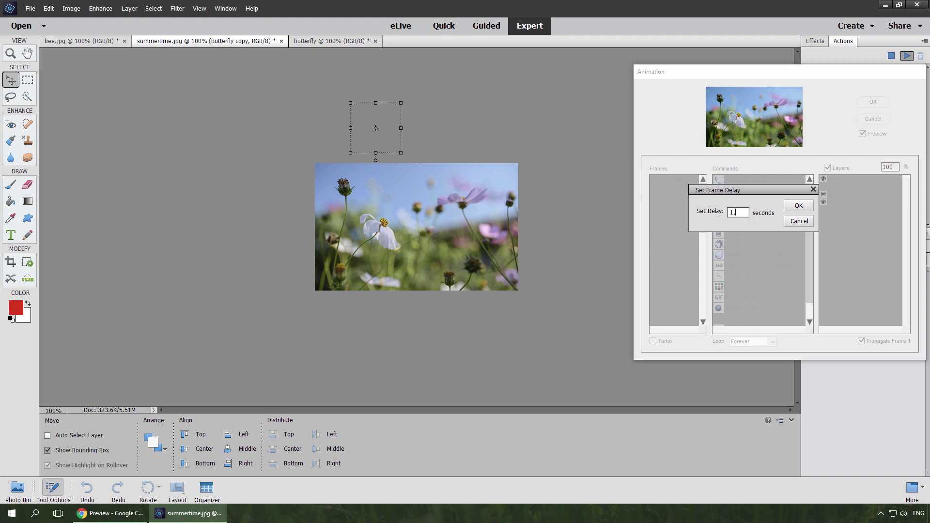
{"action": "type", "text": "1.5"}
{"action": "left_click", "coordinate": [799, 206]}
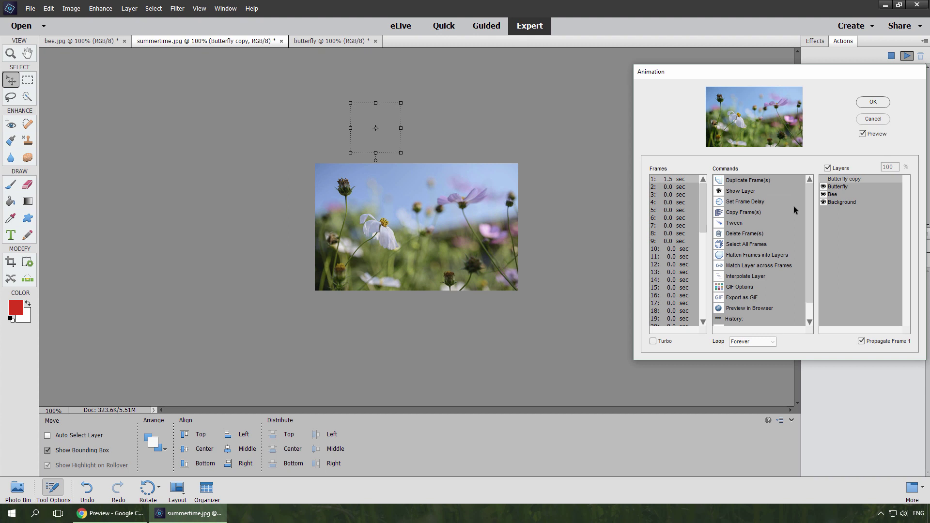
Export the optimized GIF as 'summertime' into the GIFs folder, then confirm the Animation dialog.
{"action": "double_click", "coordinate": [740, 299]}
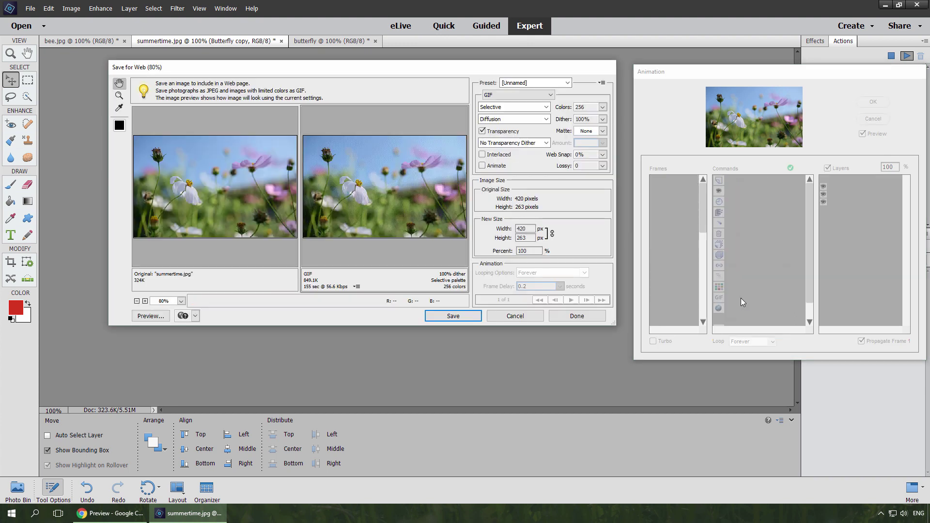
{"action": "left_click", "coordinate": [474, 316]}
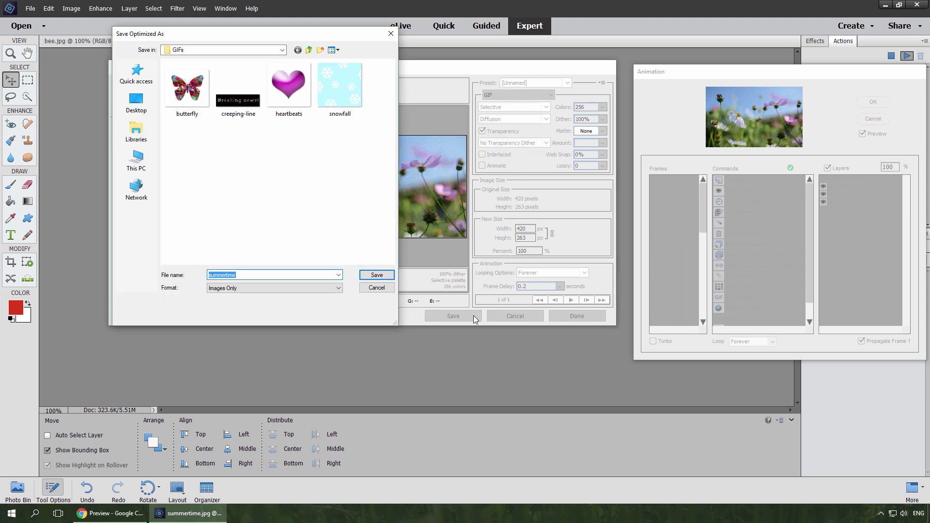
{"action": "left_click", "coordinate": [382, 275]}
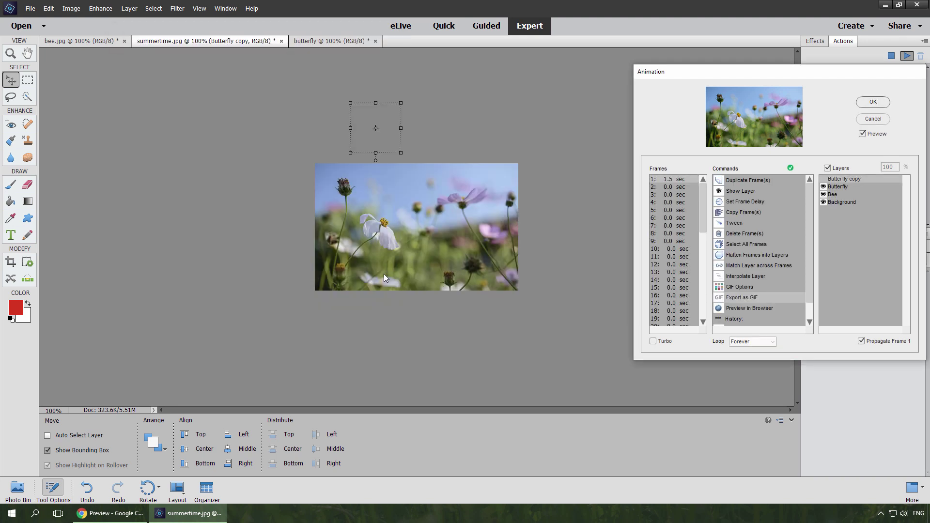
{"action": "left_click", "coordinate": [865, 102]}
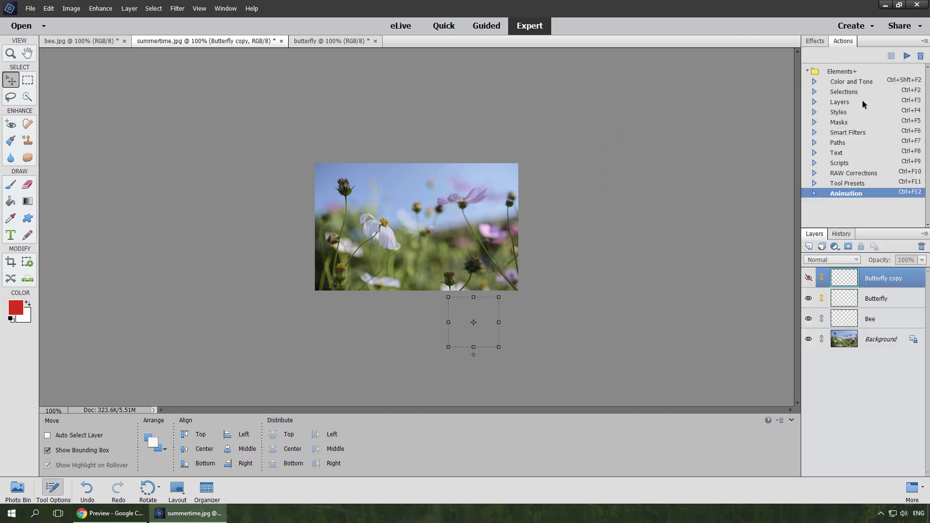